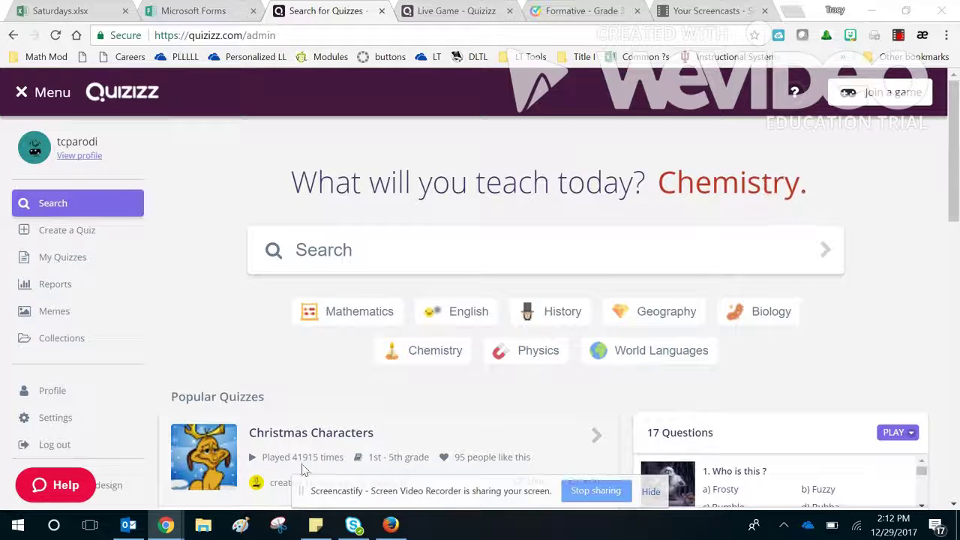
# In the student game, answer question 4 with x = 8, answer question 5, and answer question 6 with -1.
pyautogui.click(390, 525)
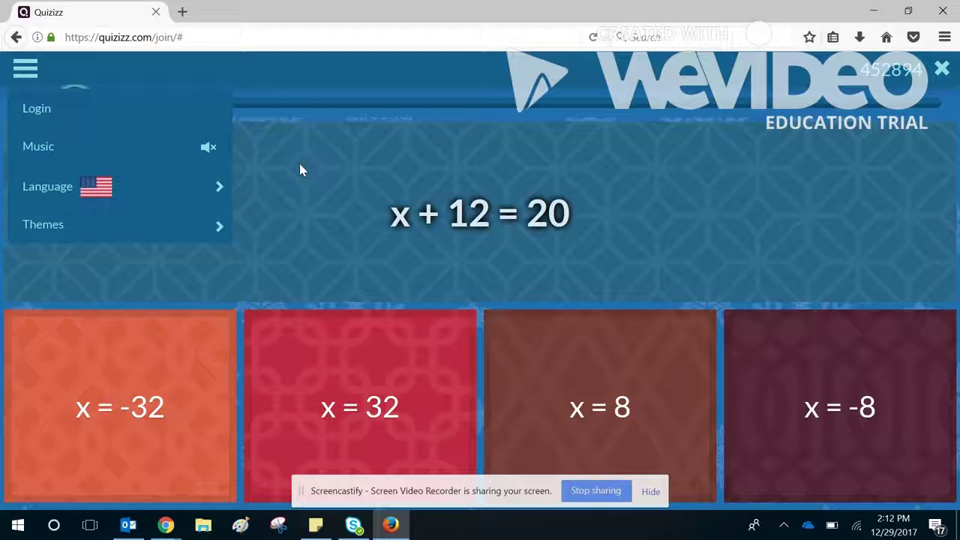
pyautogui.click(33, 71)
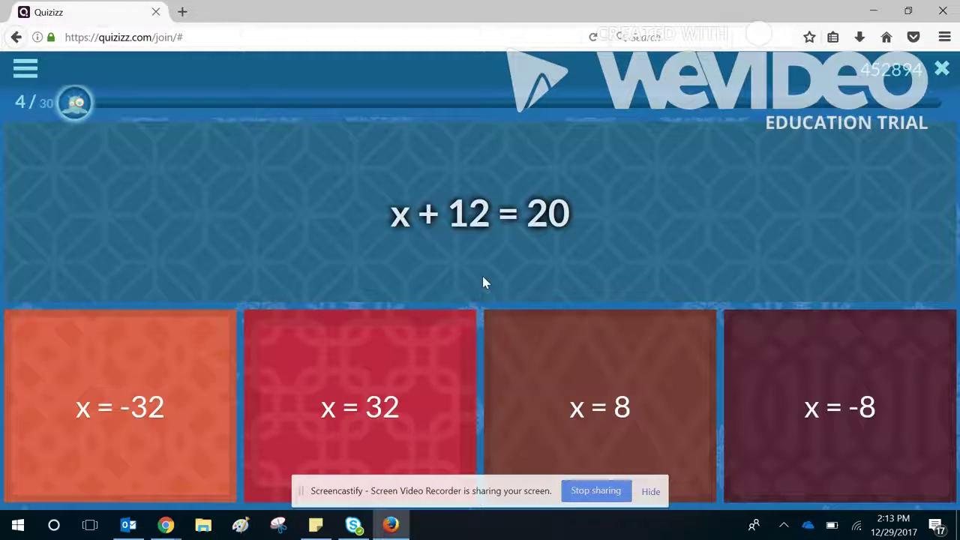
pyautogui.click(553, 405)
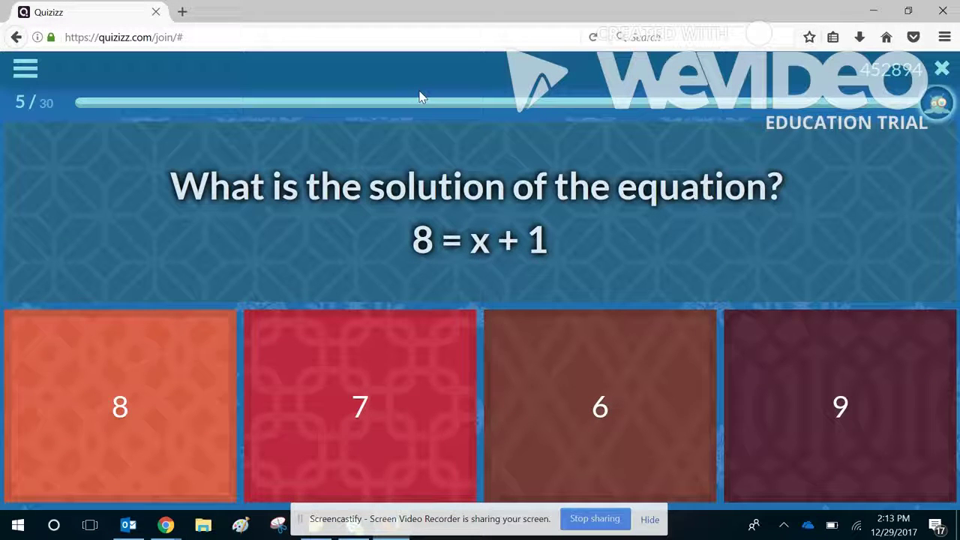
pyautogui.click(820, 388)
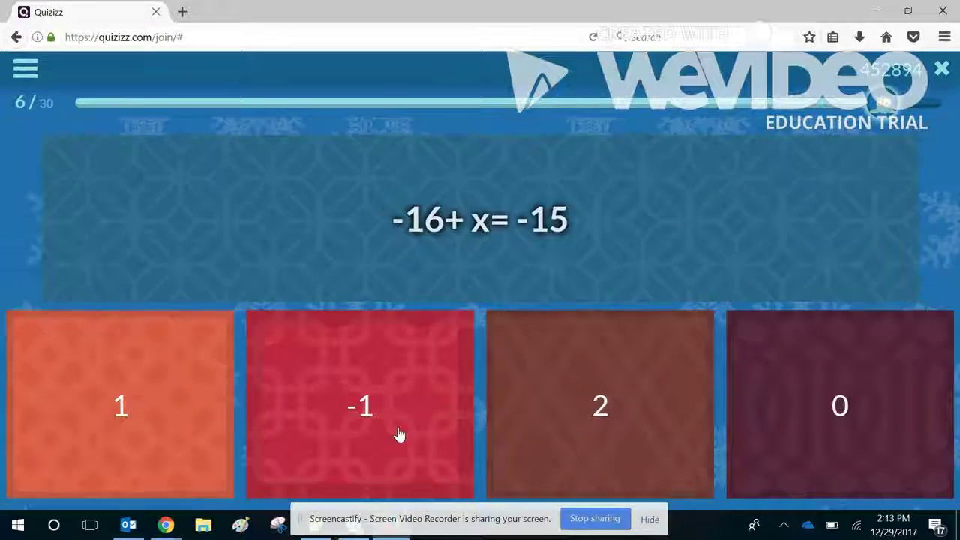
pyautogui.click(396, 434)
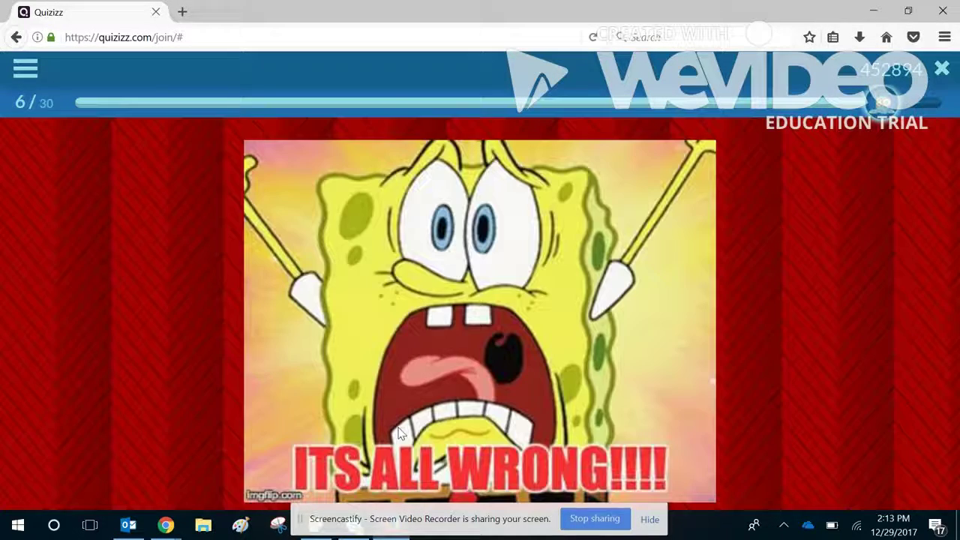
# Check the live game leaderboard (3 correct, 3 incorrect, 50% accuracy), then return to quiz search.
pyautogui.moveTo(167, 525)
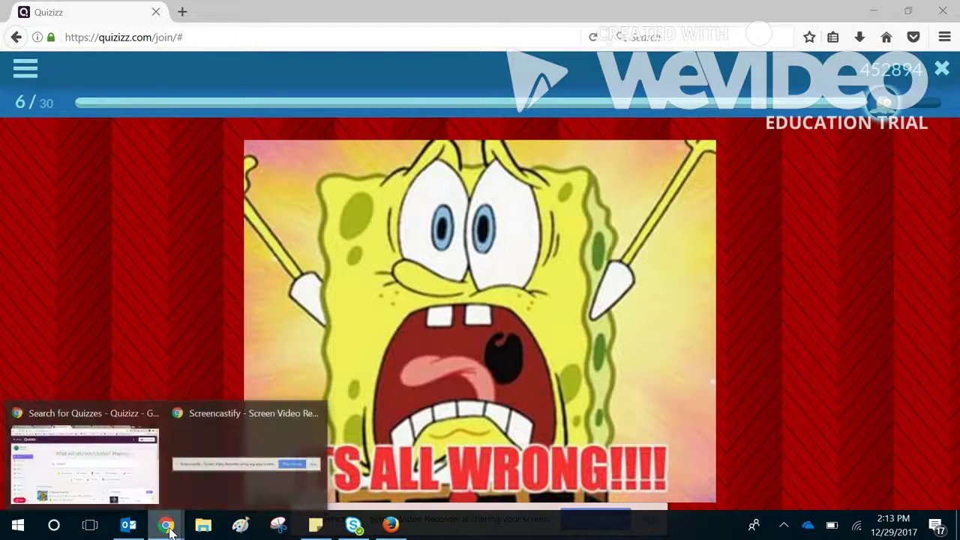
pyautogui.click(84, 455)
pyautogui.click(421, 9)
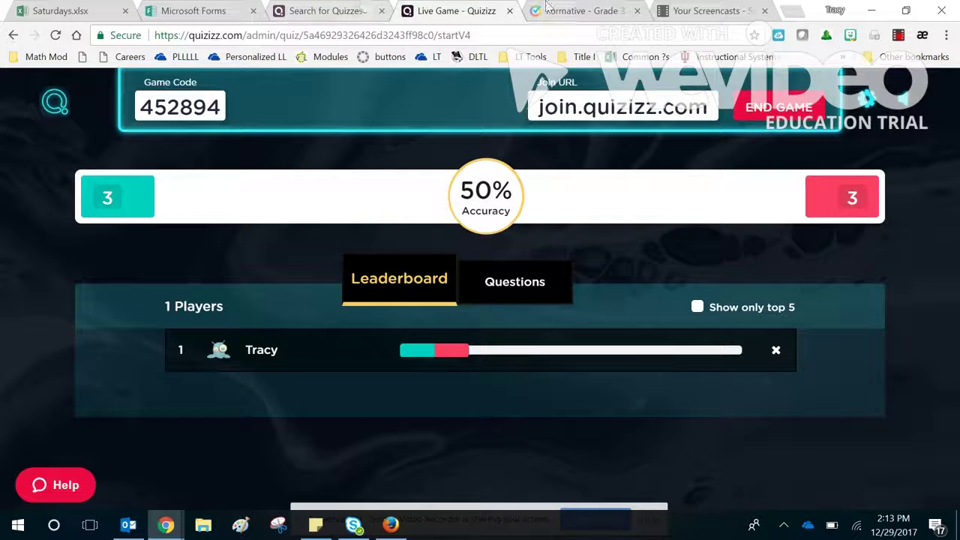
pyautogui.click(337, 10)
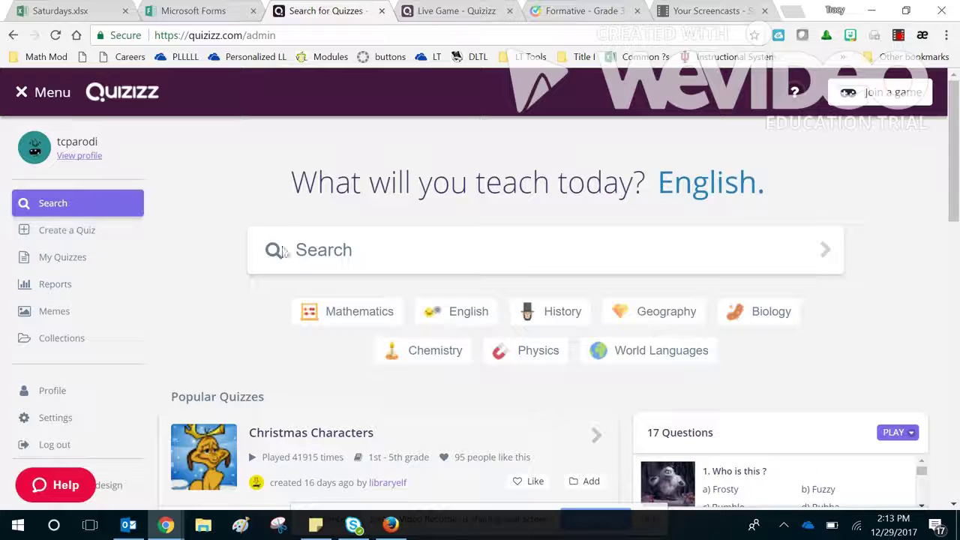
# Search for 'multiplication' and open the 20-question 2nd–6th grade Multiplication quiz.
pyautogui.click(353, 240)
pyautogui.write('mul')
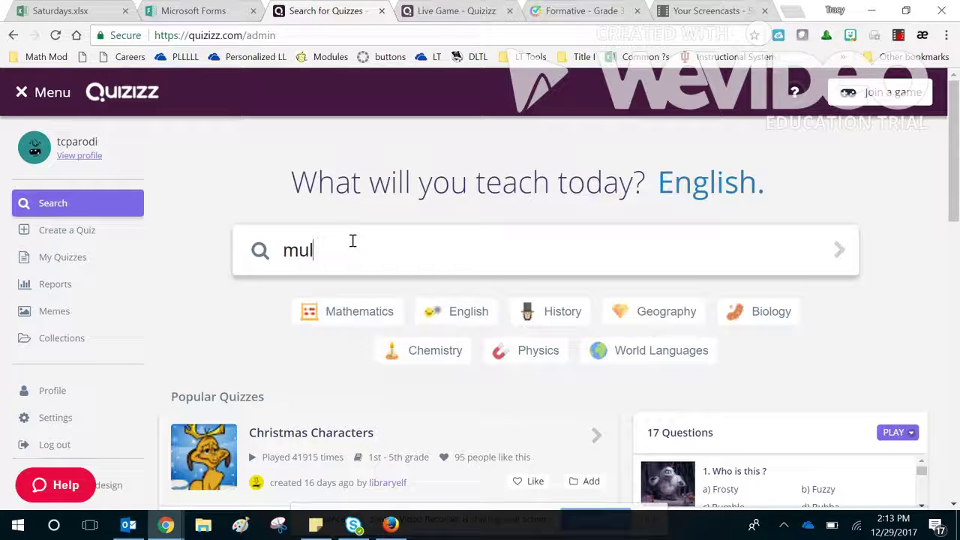
pyautogui.write('tiplication')
pyautogui.press('Return')
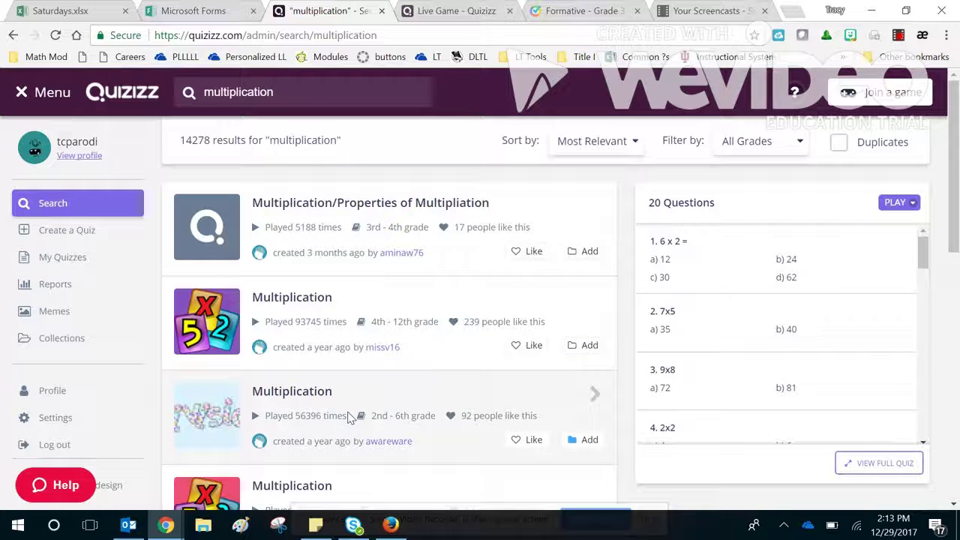
pyautogui.click(347, 417)
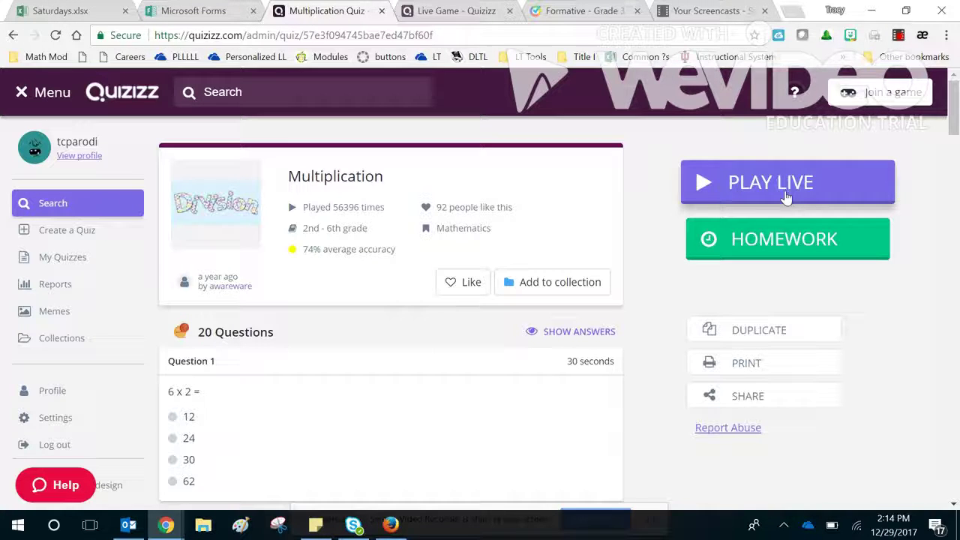
# Launch the quiz as homework with the deadline set to Jan 10th, 2:15 PM.
pyautogui.click(780, 250)
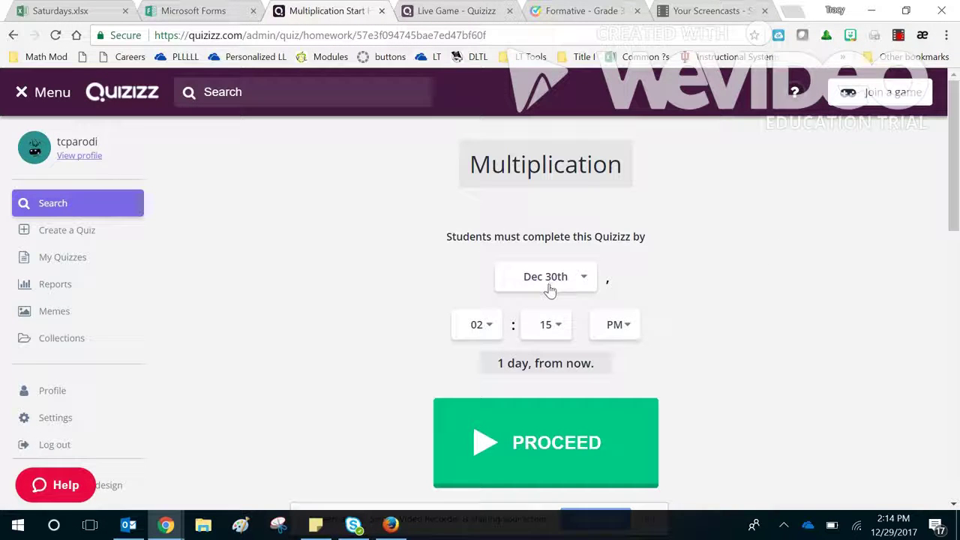
pyautogui.click(548, 287)
pyautogui.scroll(-3, 592, 480)
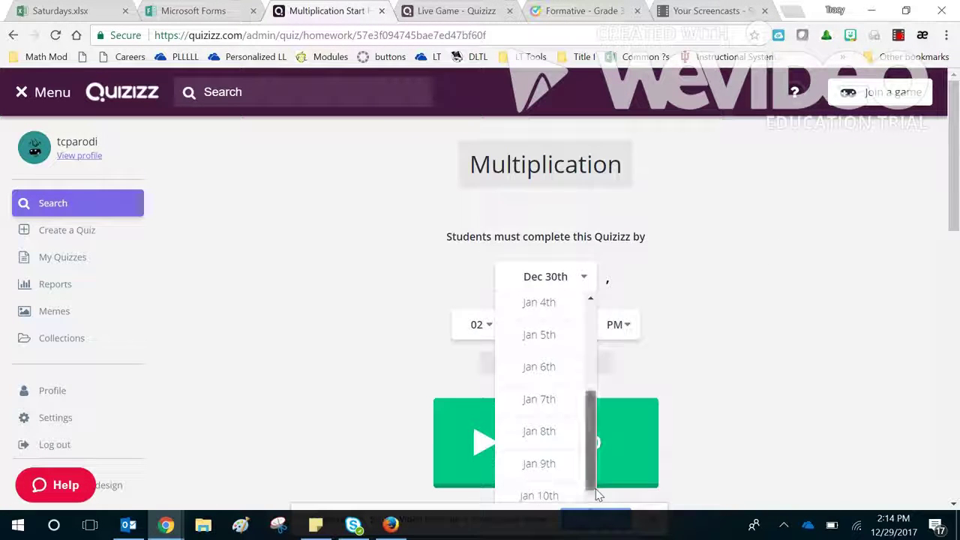
pyautogui.click(557, 498)
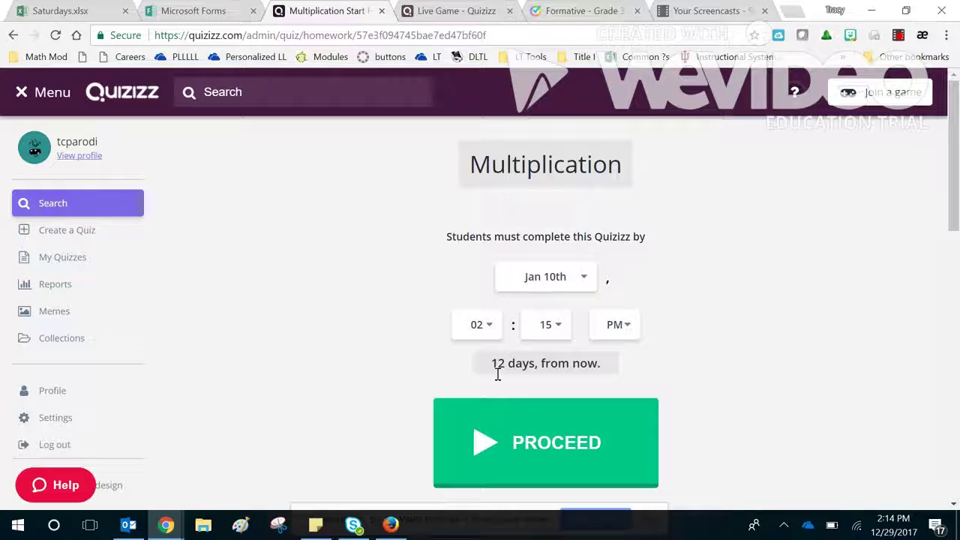
pyautogui.click(523, 444)
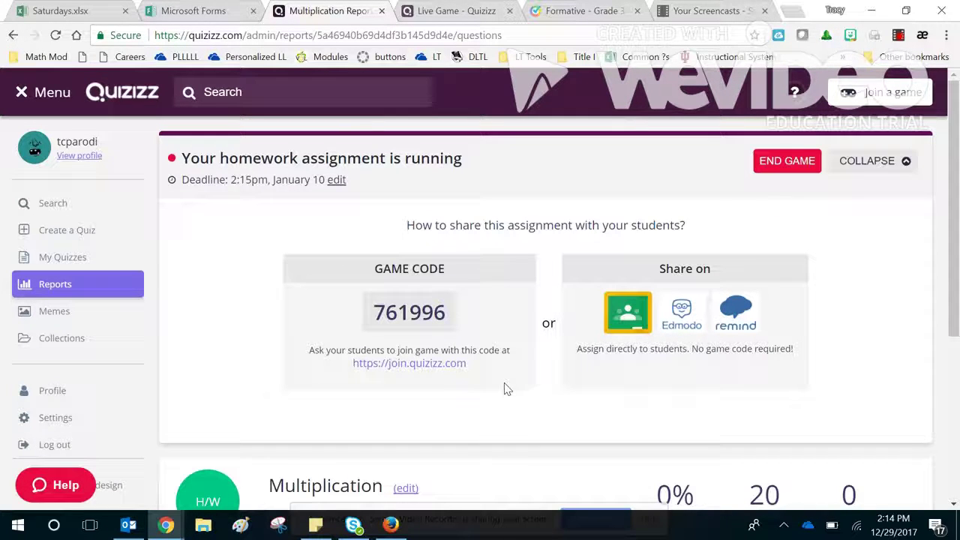
# Select the game code, then open the Multiplication Facts report and scroll through its 10 players.
pyautogui.moveTo(380, 313); pyautogui.dragTo(439, 315)
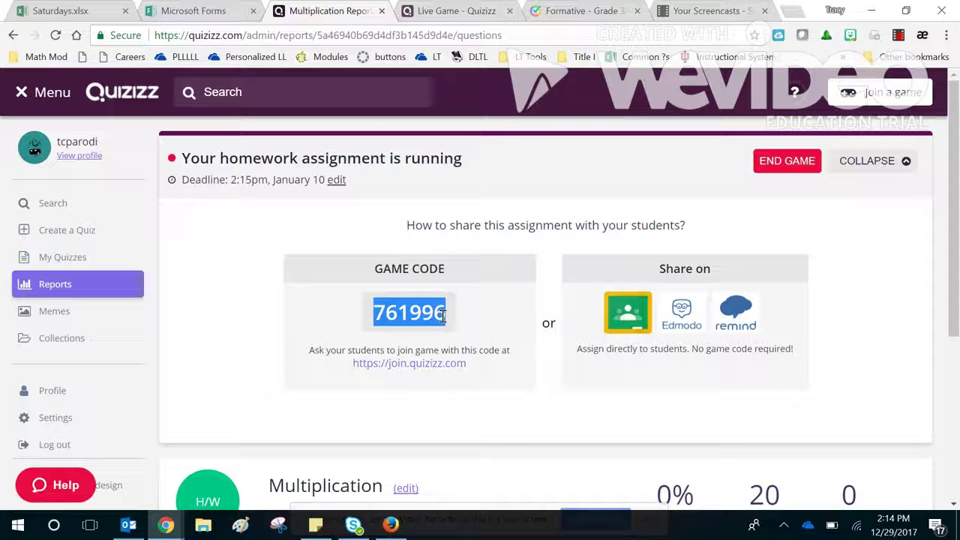
pyautogui.click(52, 287)
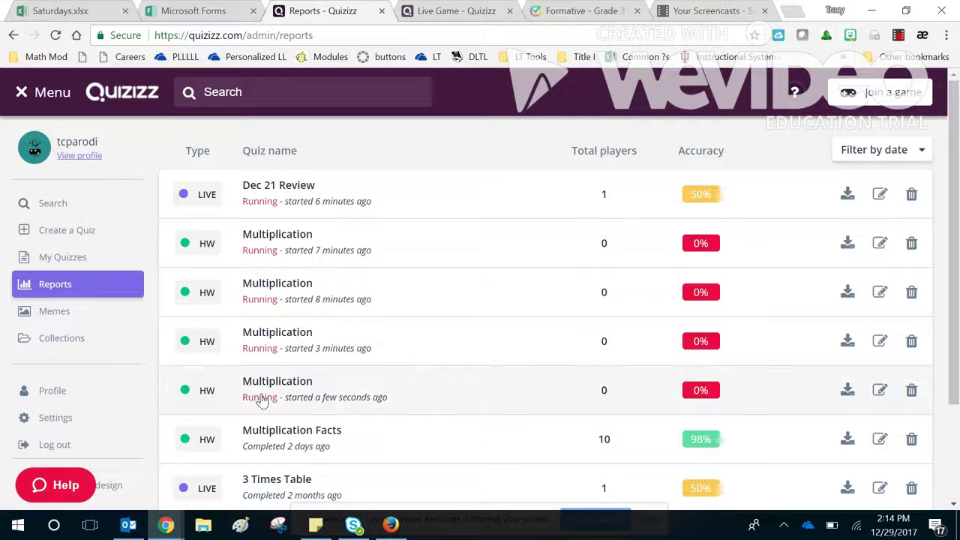
pyautogui.click(259, 456)
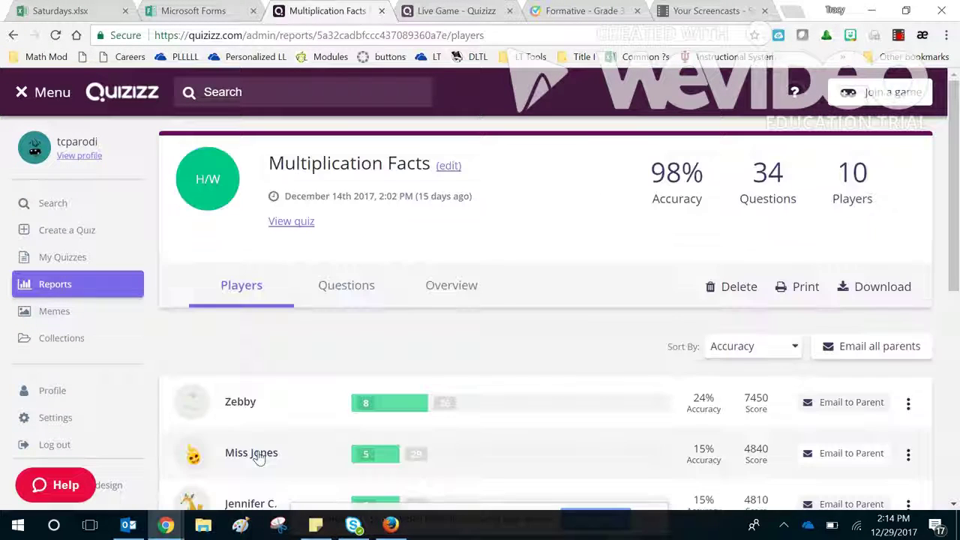
pyautogui.scroll(-3, 259, 458)
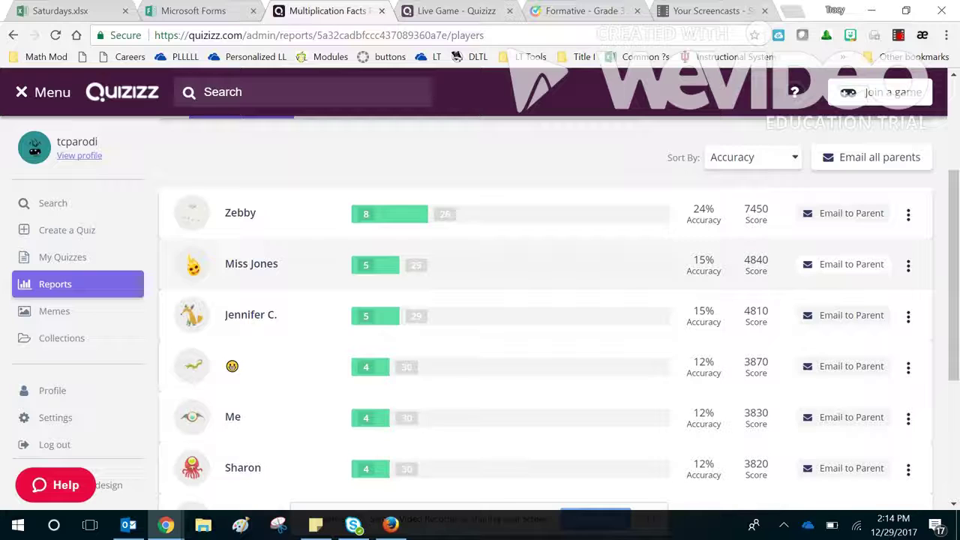
pyautogui.scroll(-3, 546, 315)
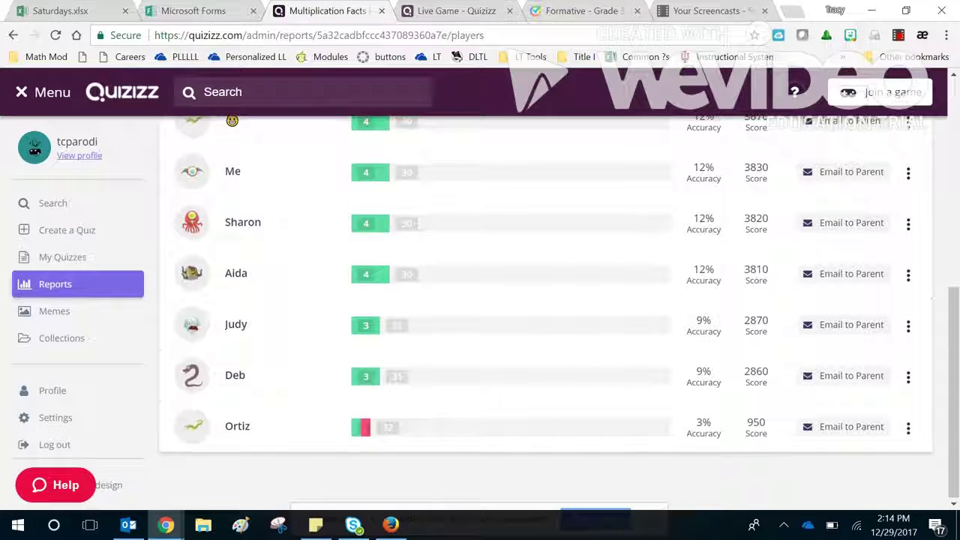
pyautogui.scroll(6, 545, 315)
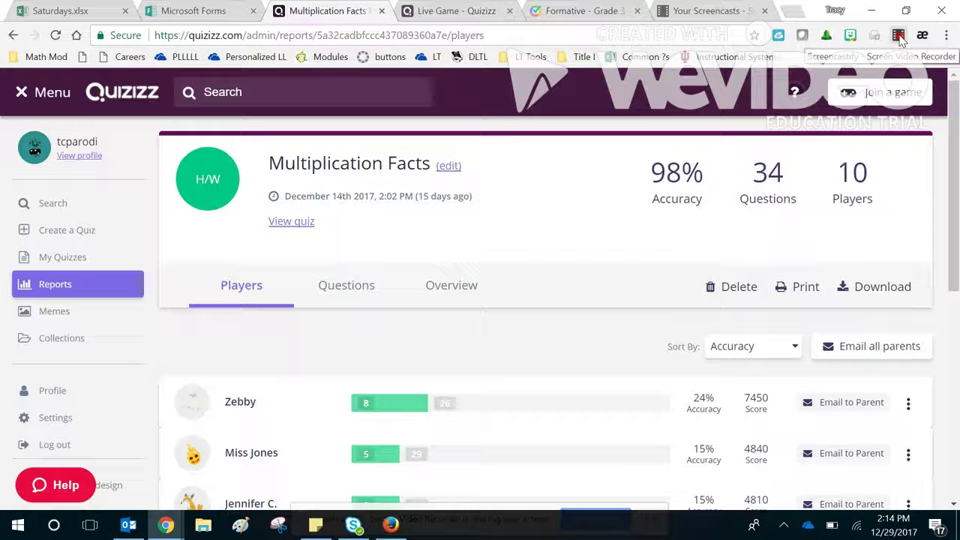
pyautogui.click(899, 36)
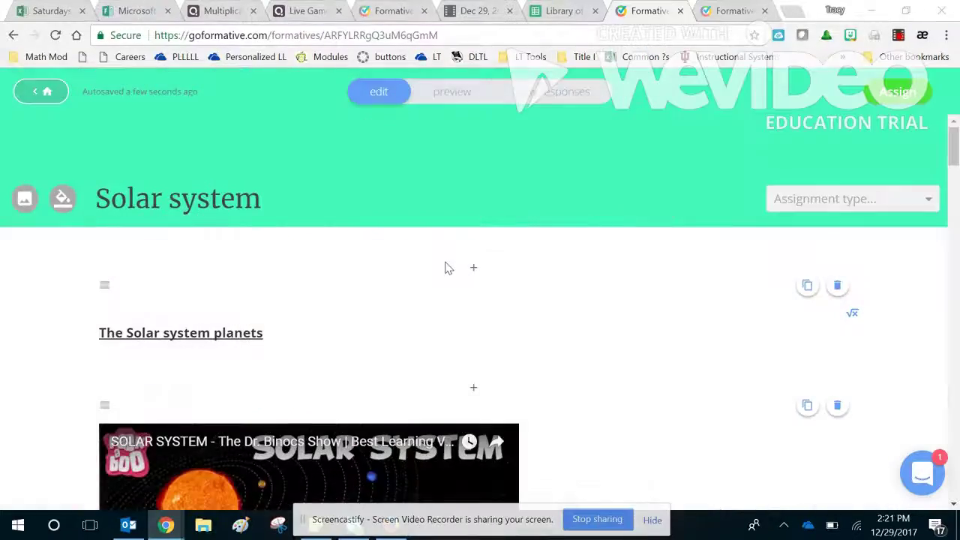
# Switch the Solar system quiz to student preview and scroll through its questions.
pyautogui.scroll(-2, 450, 257)
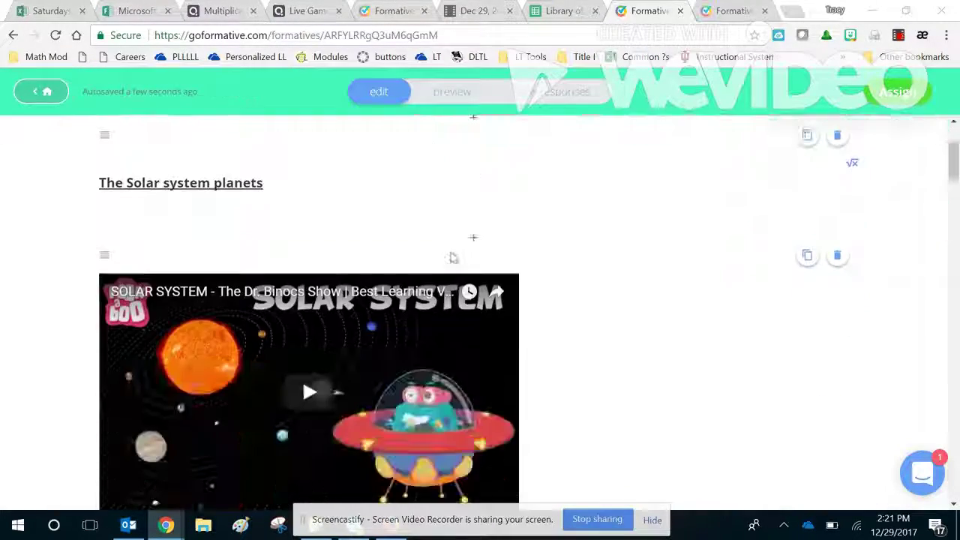
pyautogui.scroll(1, 495, 250)
pyautogui.scroll(-4, 589, 280)
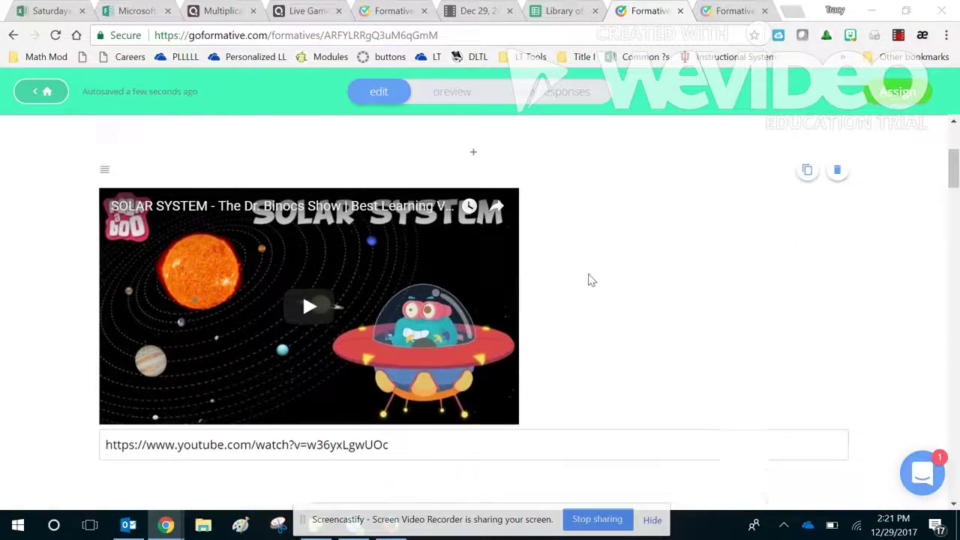
pyautogui.scroll(5, 593, 272)
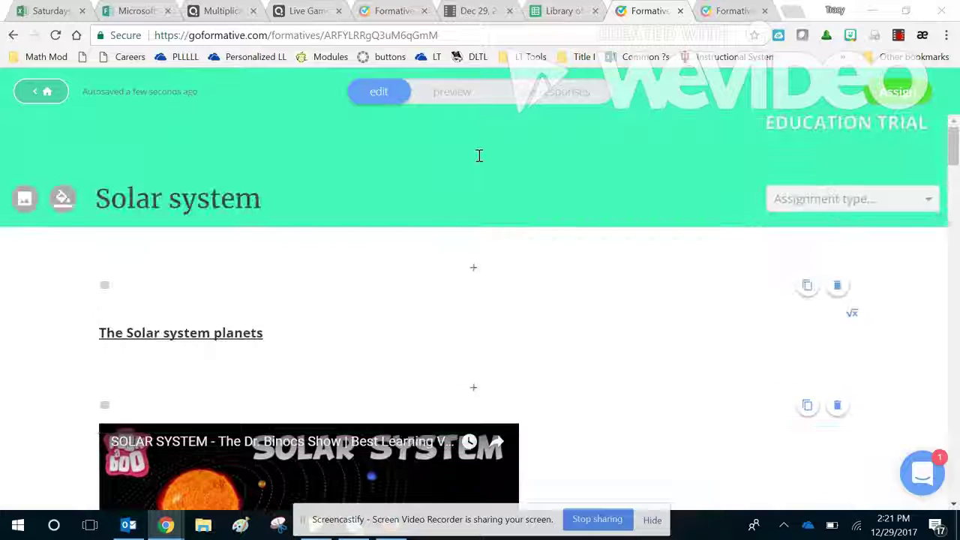
pyautogui.click(449, 102)
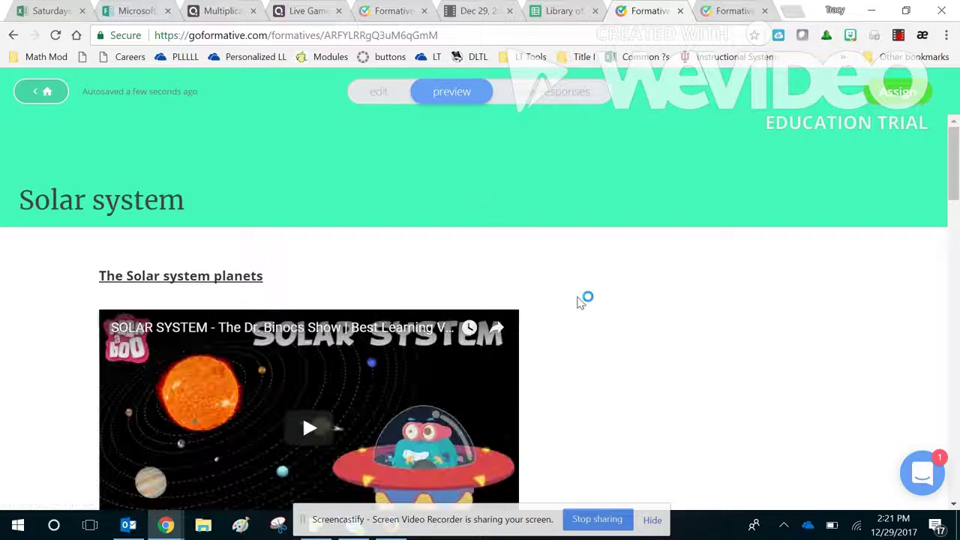
pyautogui.scroll(-3, 580, 301)
pyautogui.scroll(-5, 622, 304)
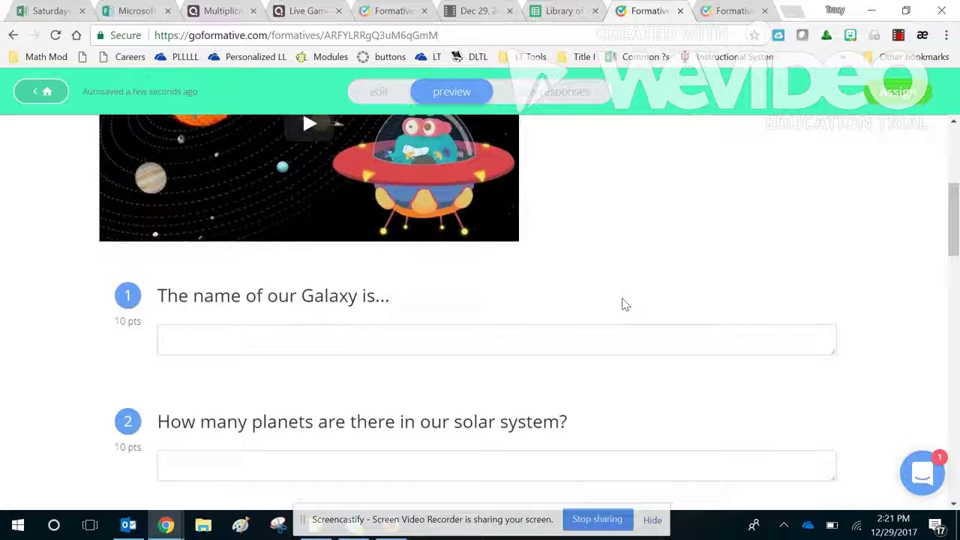
pyautogui.scroll(-8, 623, 277)
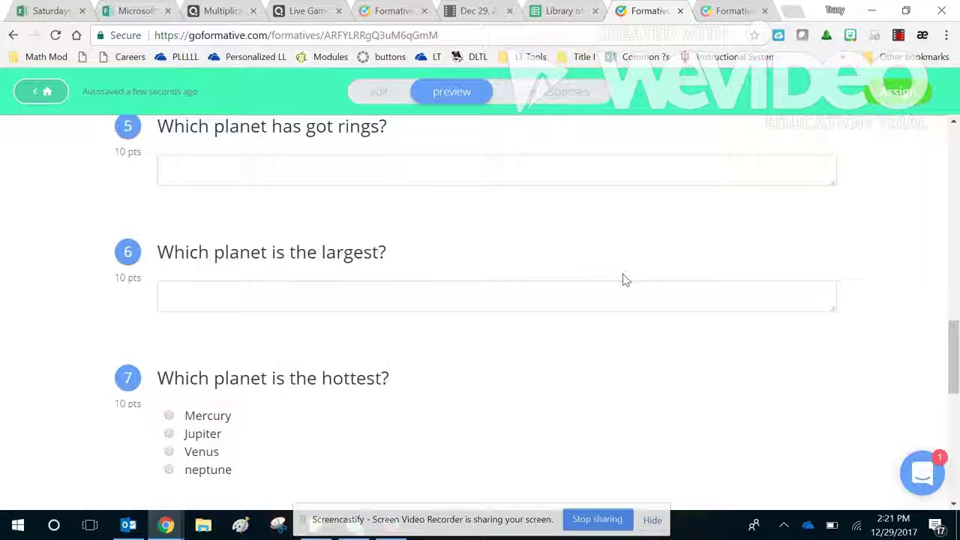
pyautogui.scroll(-5, 621, 275)
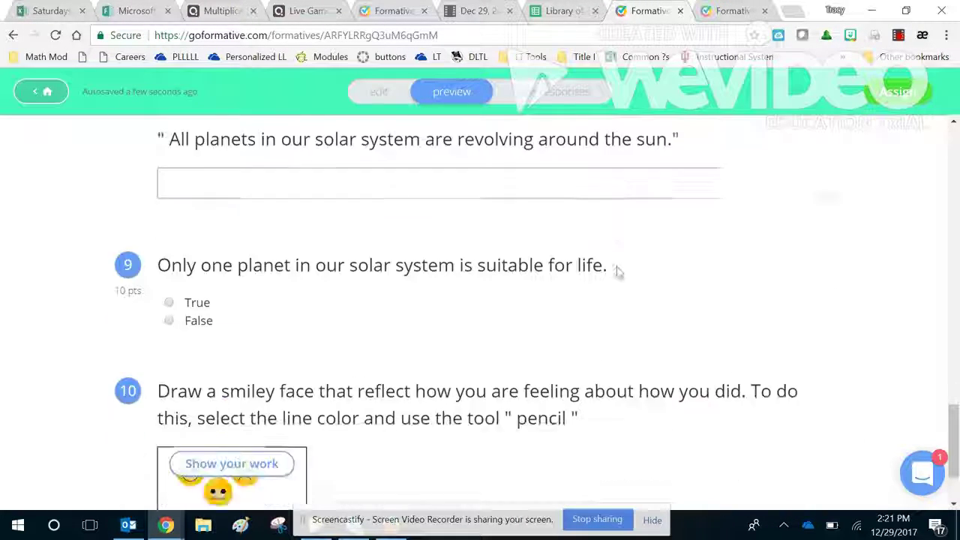
pyautogui.scroll(8, 613, 268)
pyautogui.scroll(12, 611, 268)
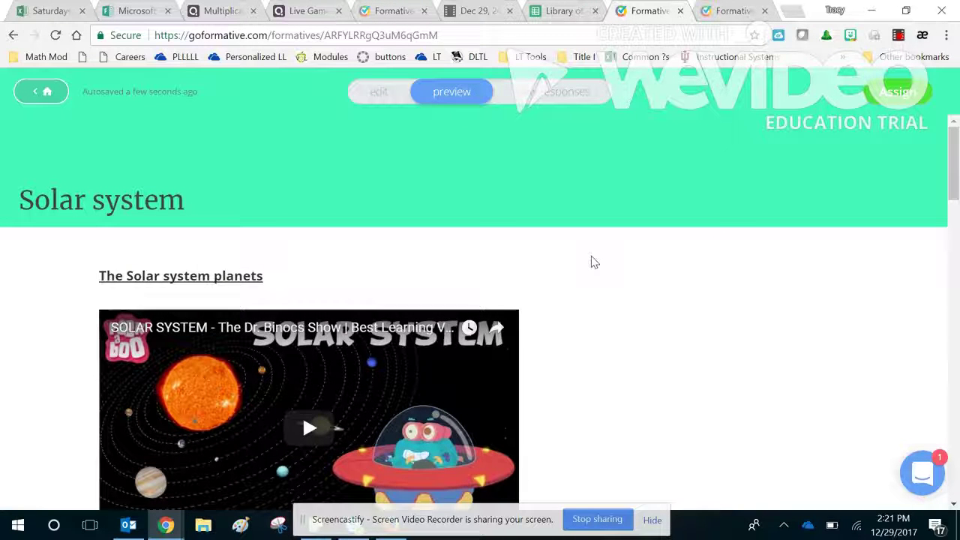
pyautogui.scroll(-2, 591, 240)
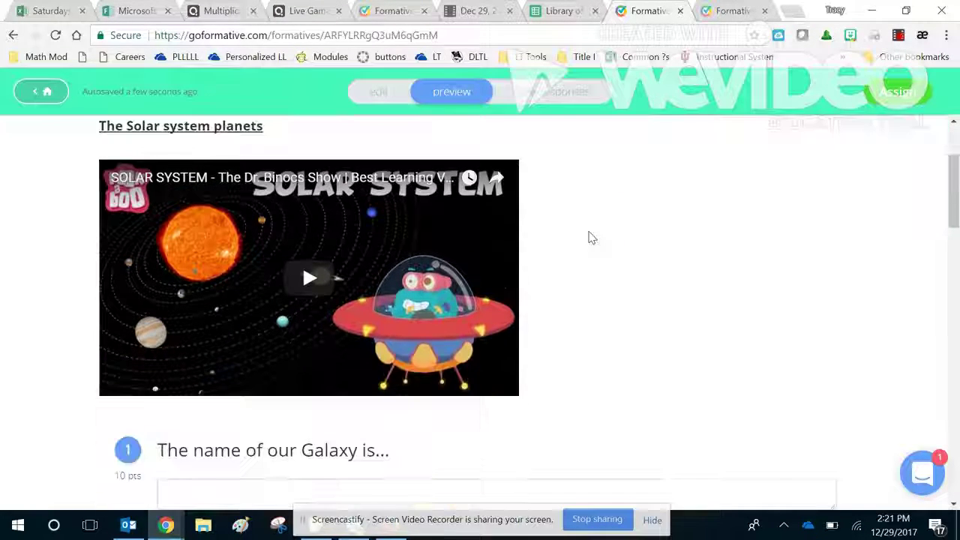
pyautogui.scroll(2, 589, 236)
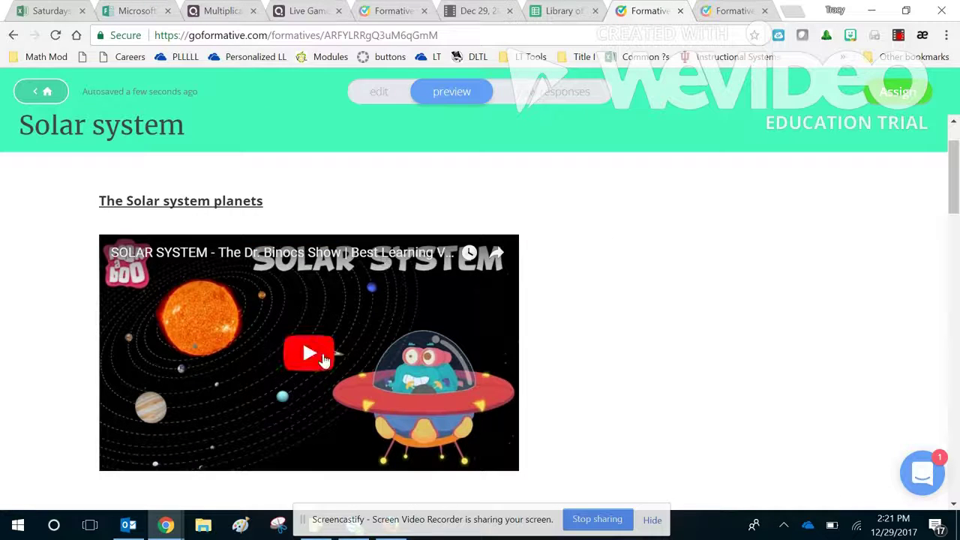
# Play and then pause the embedded solar system YouTube video.
pyautogui.click(324, 360)
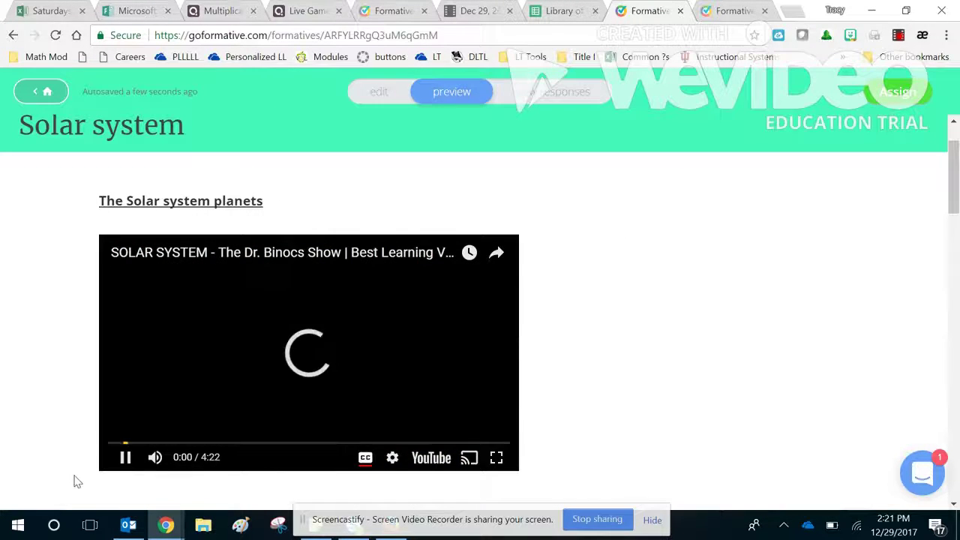
pyautogui.click(125, 459)
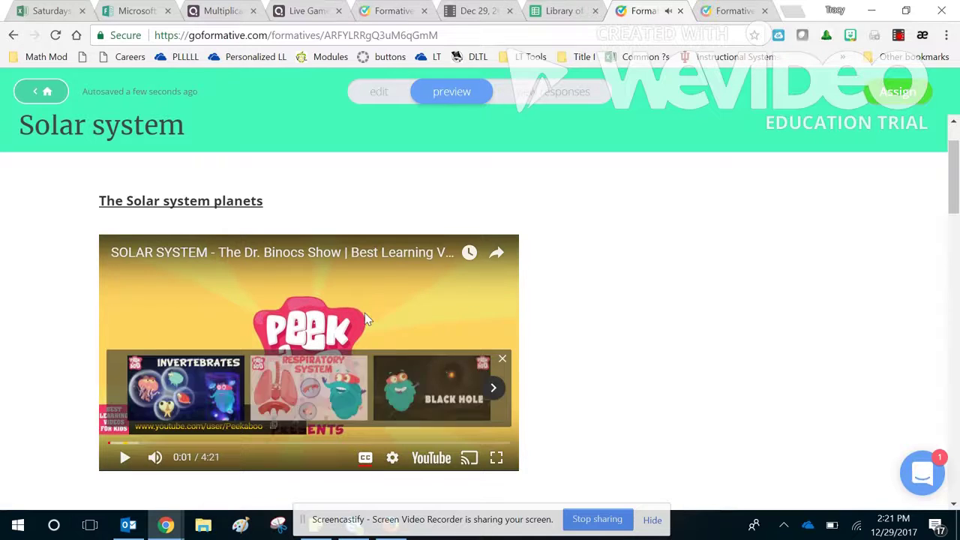
pyautogui.scroll(-2, 600, 229)
pyautogui.scroll(3, 600, 229)
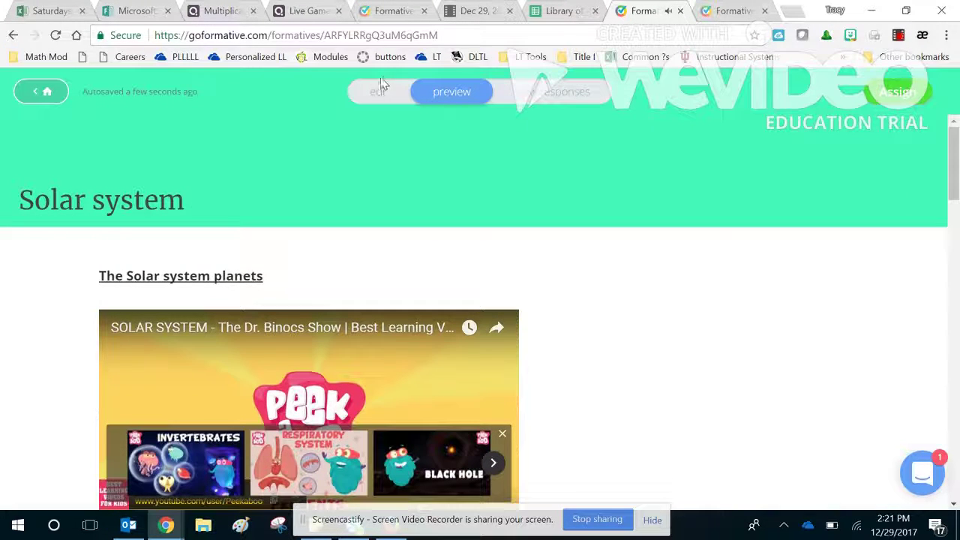
# Return to edit mode and open the Add Content/Question menu at the bottom of the quiz.
pyautogui.click(380, 92)
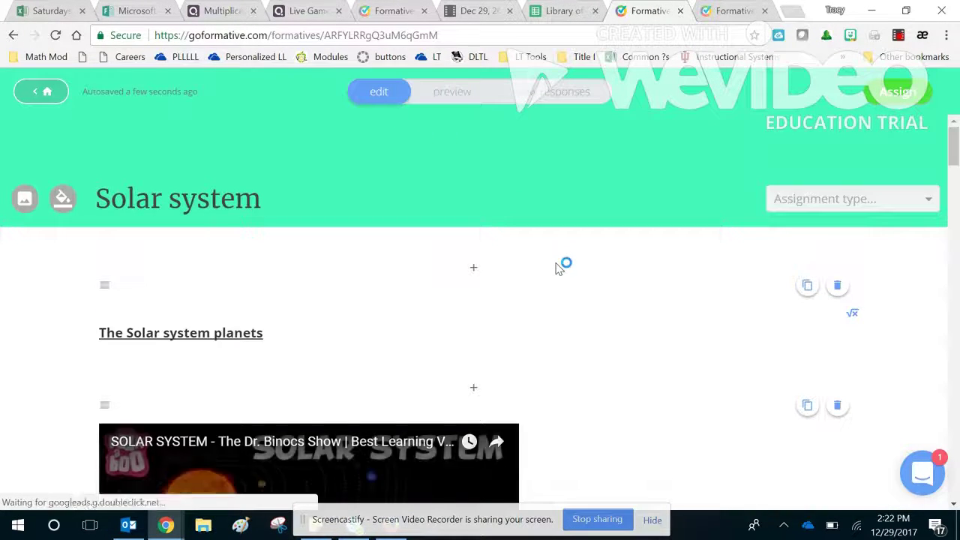
pyautogui.scroll(-2, 724, 313)
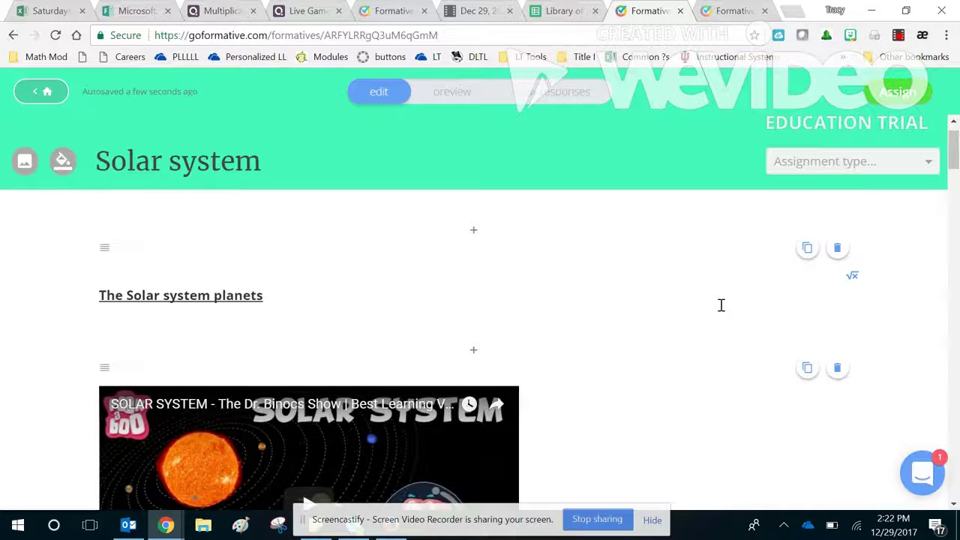
pyautogui.scroll(-20, 720, 300)
pyautogui.scroll(2, 610, 278)
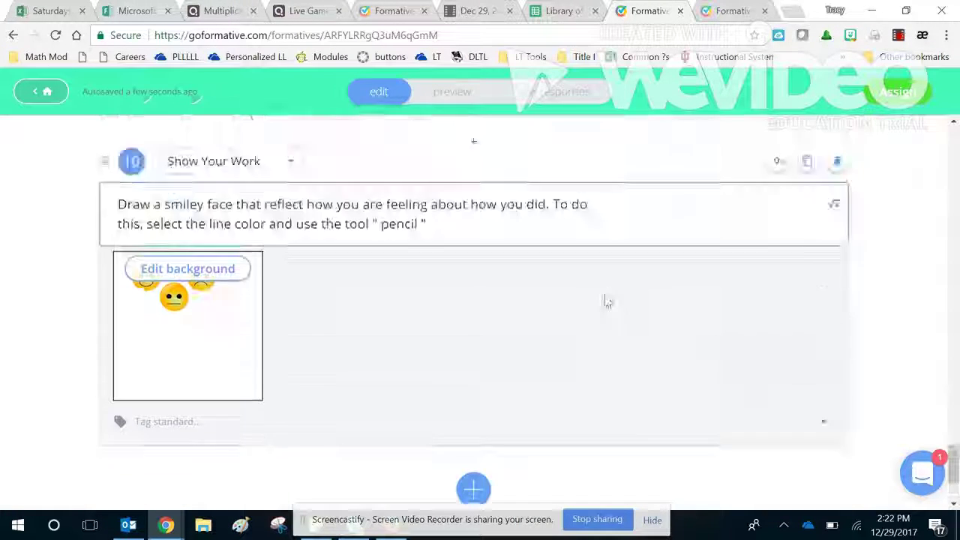
pyautogui.scroll(-2, 606, 300)
pyautogui.click(469, 357)
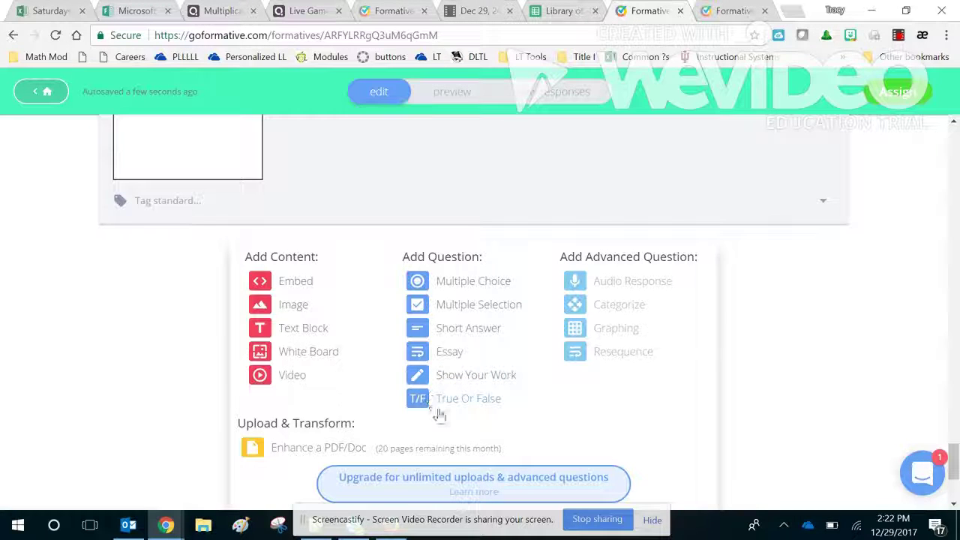
pyautogui.click(433, 346)
# Preview the quiz again, then open the responses showing 'Milky way' for question 1.
pyautogui.click(459, 97)
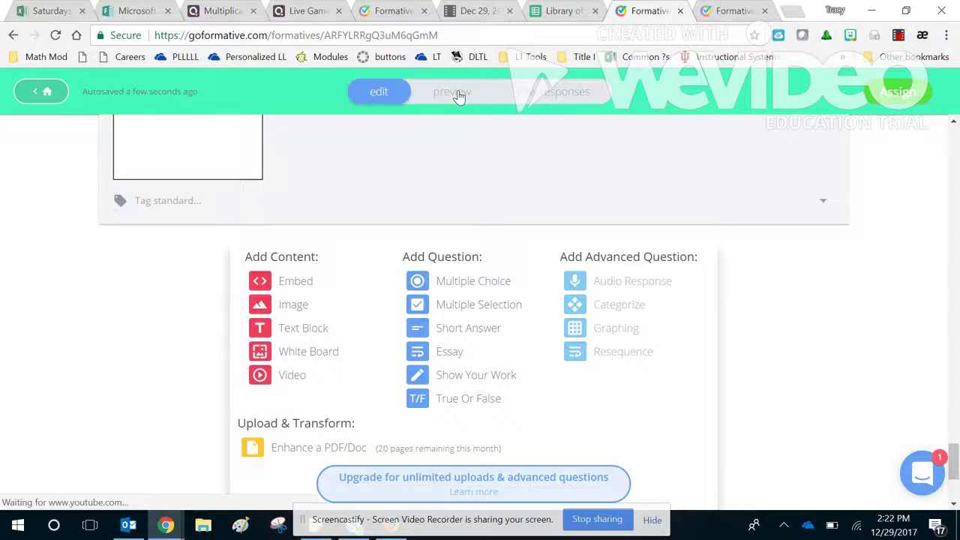
pyautogui.scroll(3, 498, 229)
pyautogui.scroll(3, 498, 229)
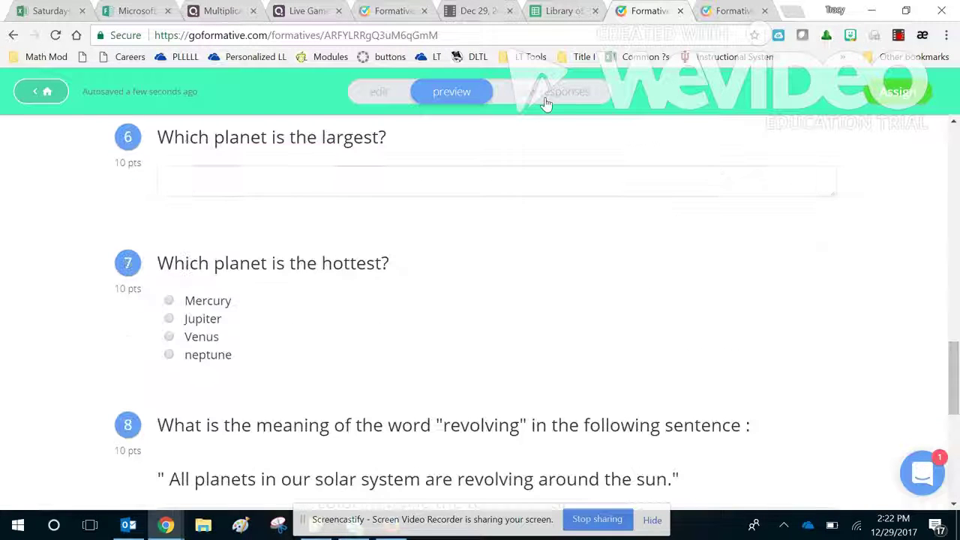
pyautogui.click(546, 97)
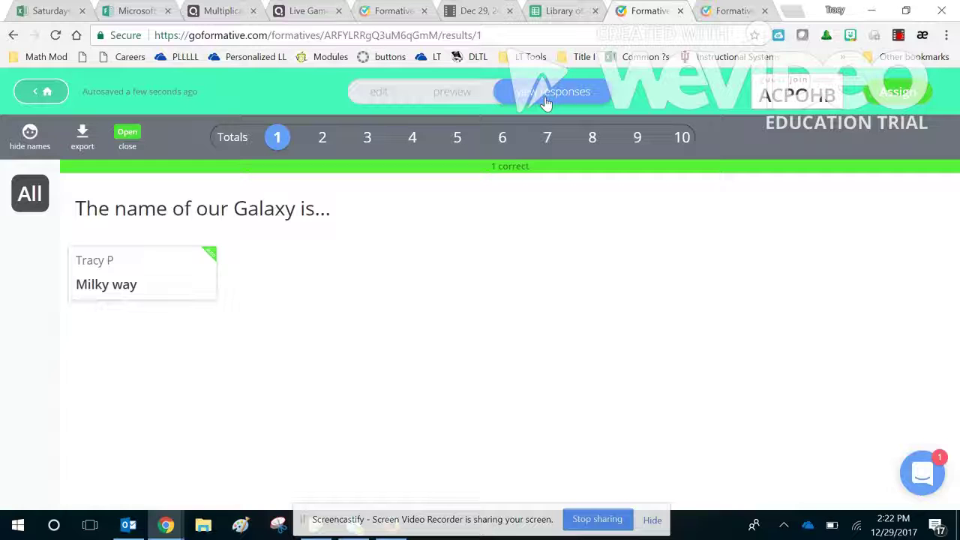
# View each question's student responses in turn, from question 2 through question 7.
pyautogui.click(324, 137)
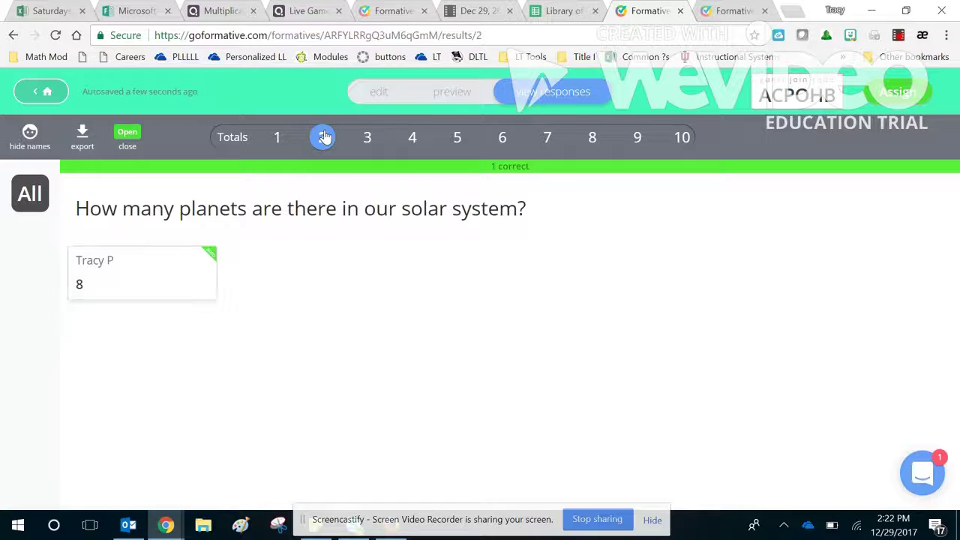
pyautogui.click(367, 140)
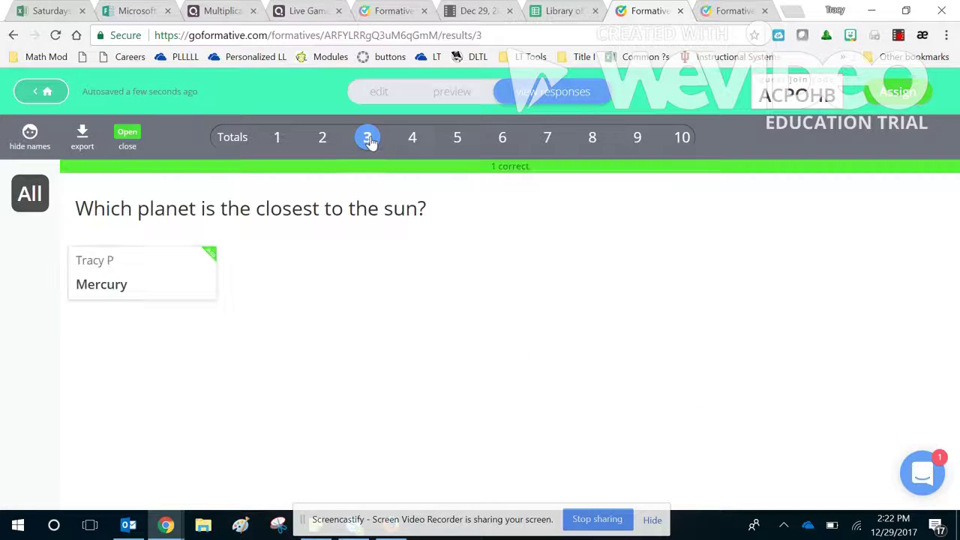
pyautogui.click(412, 137)
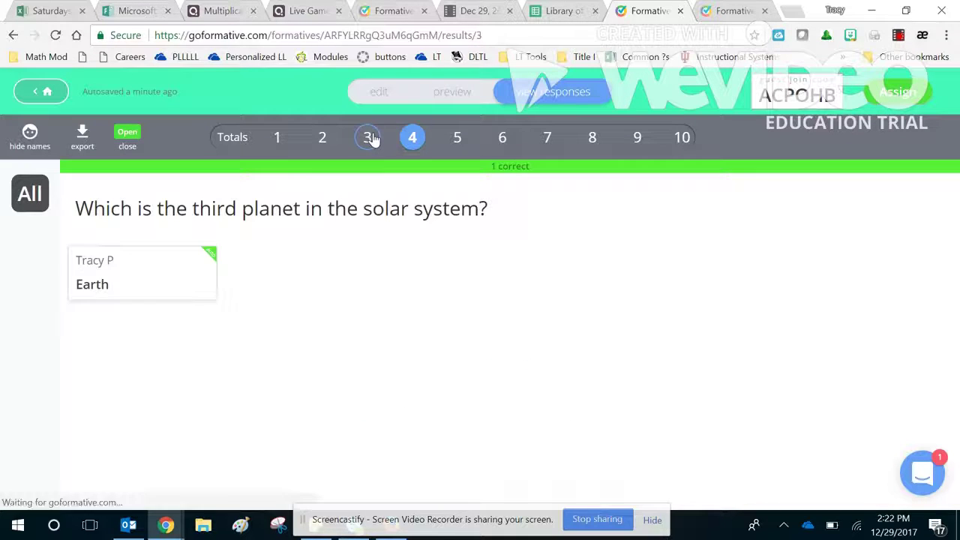
pyautogui.click(412, 137)
pyautogui.click(455, 138)
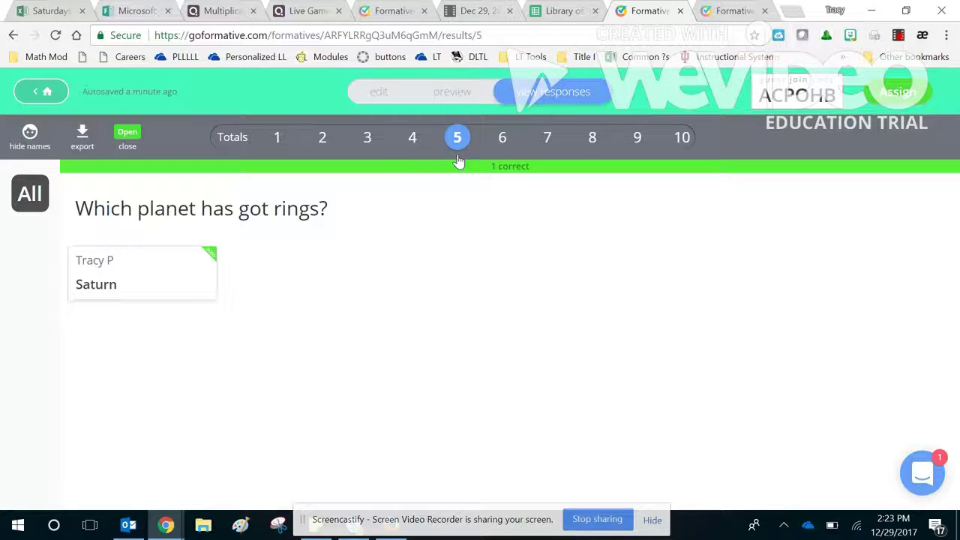
pyautogui.click(502, 139)
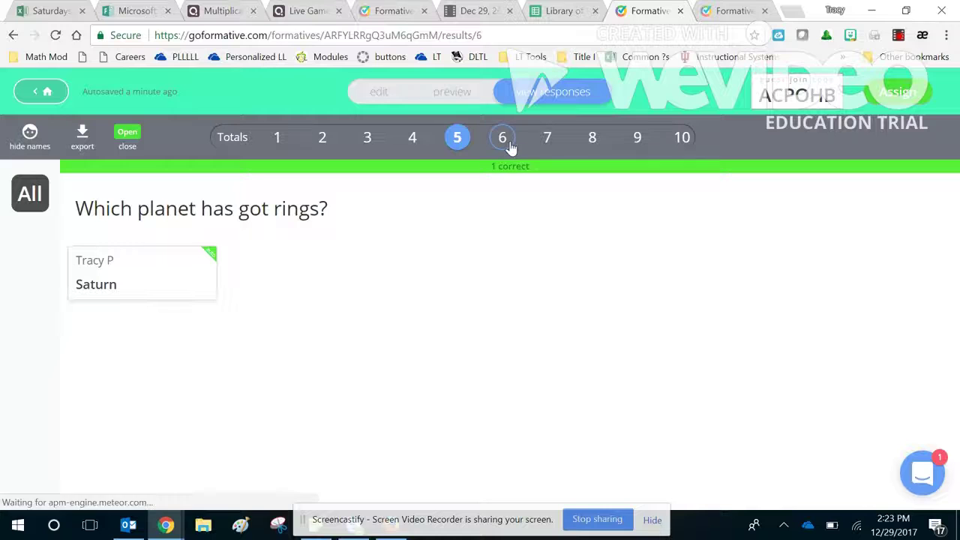
pyautogui.click(550, 142)
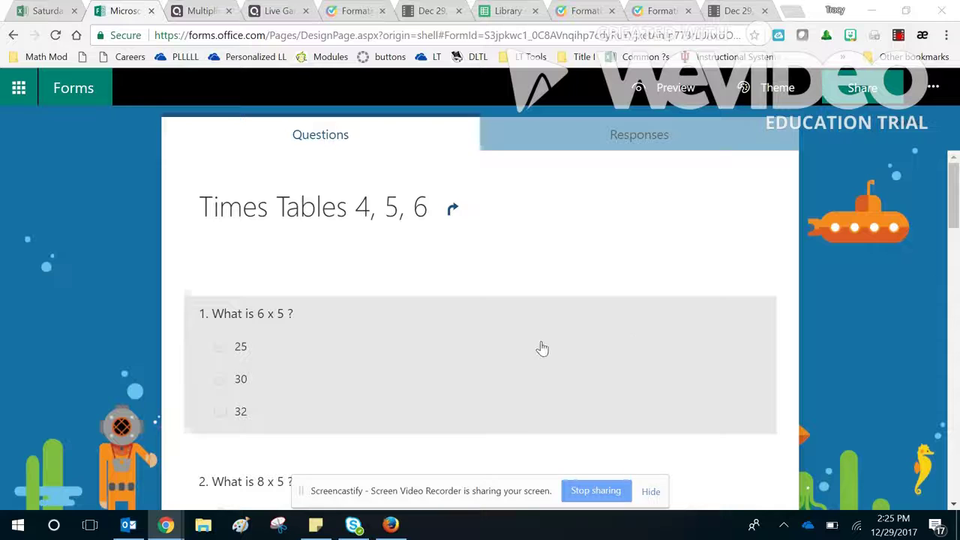
# Select question 1 and scroll through the three-choice questions down to 'What is 7 x 9?'.
pyautogui.scroll(-1, 541, 346)
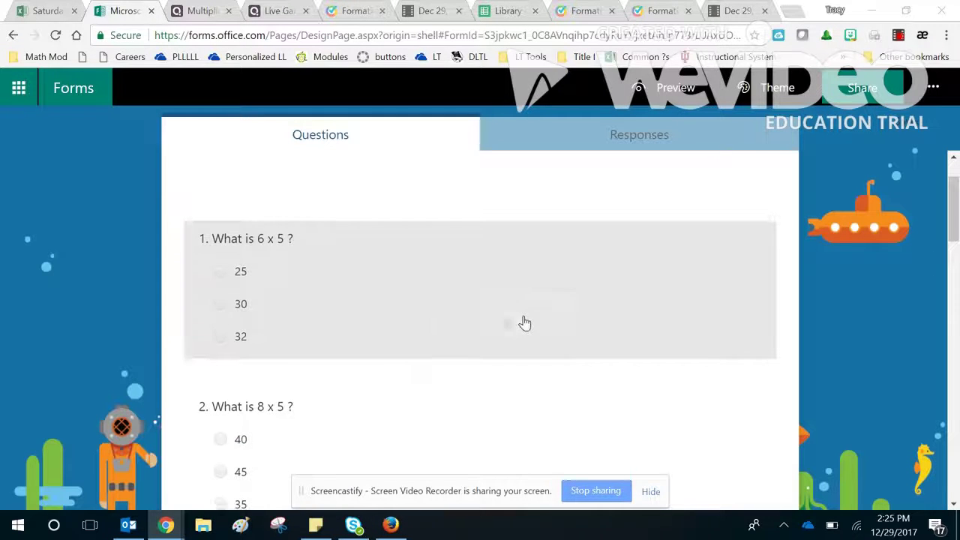
pyautogui.click(240, 288)
pyautogui.scroll(-2, 240, 285)
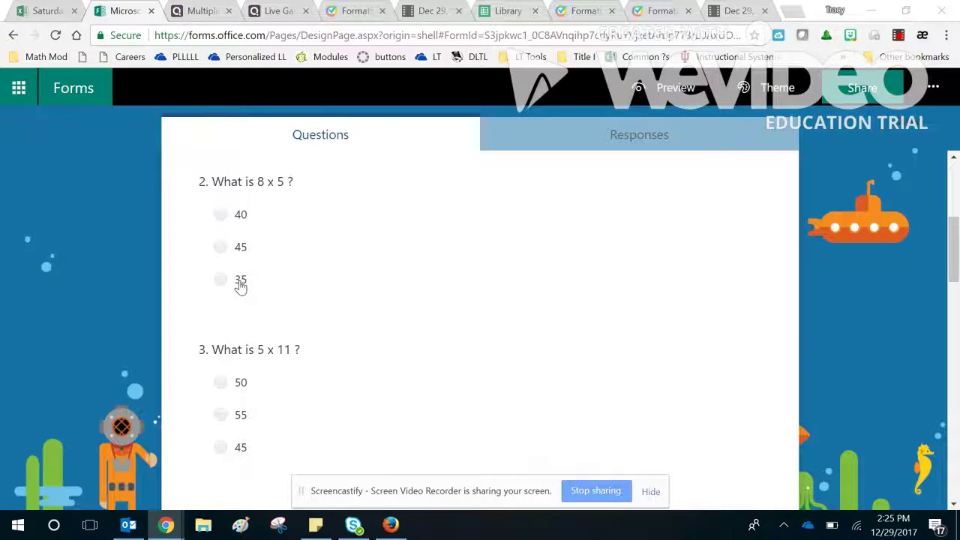
pyautogui.scroll(-3, 240, 286)
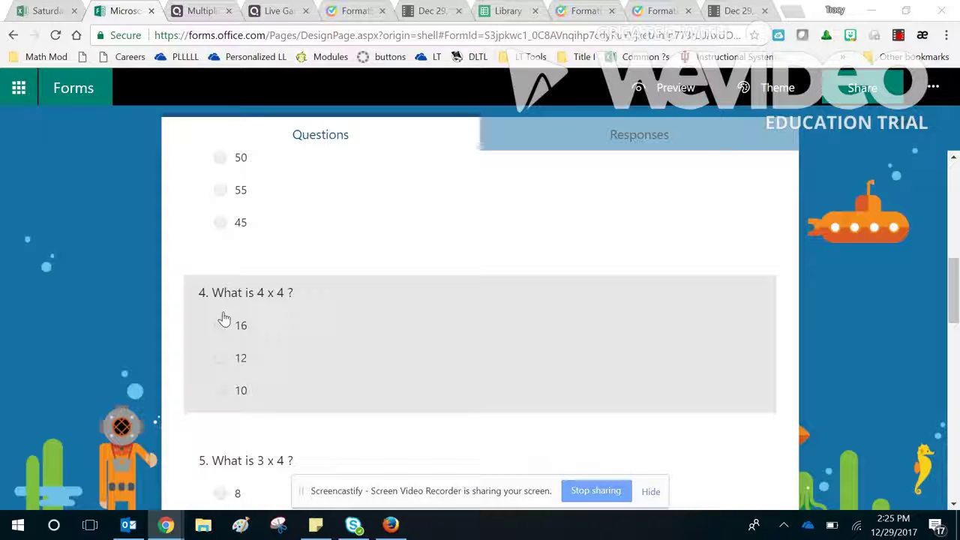
pyautogui.scroll(-2, 279, 319)
pyautogui.scroll(-4, 281, 321)
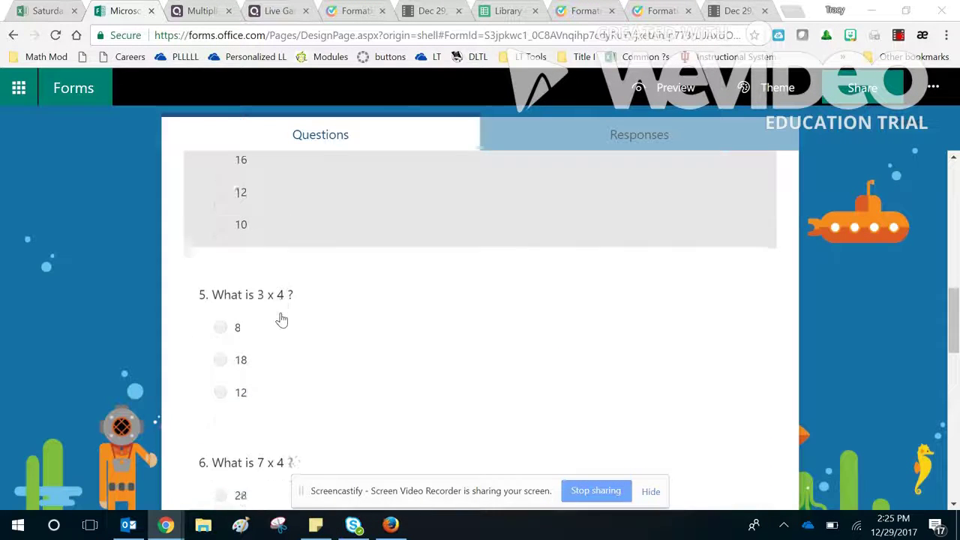
pyautogui.scroll(-2, 282, 319)
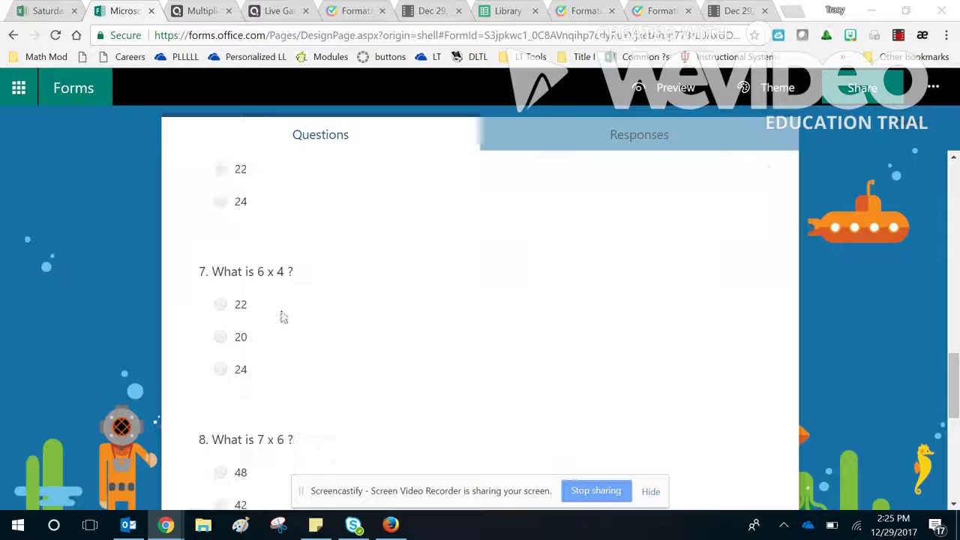
pyautogui.scroll(-2, 282, 317)
pyautogui.scroll(-3, 282, 317)
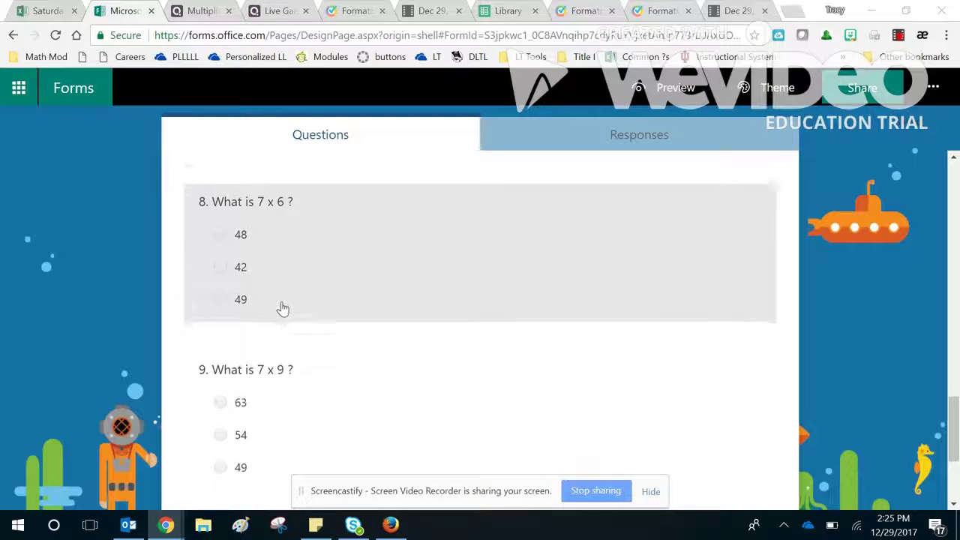
pyautogui.scroll(3, 281, 308)
pyautogui.scroll(2, 282, 307)
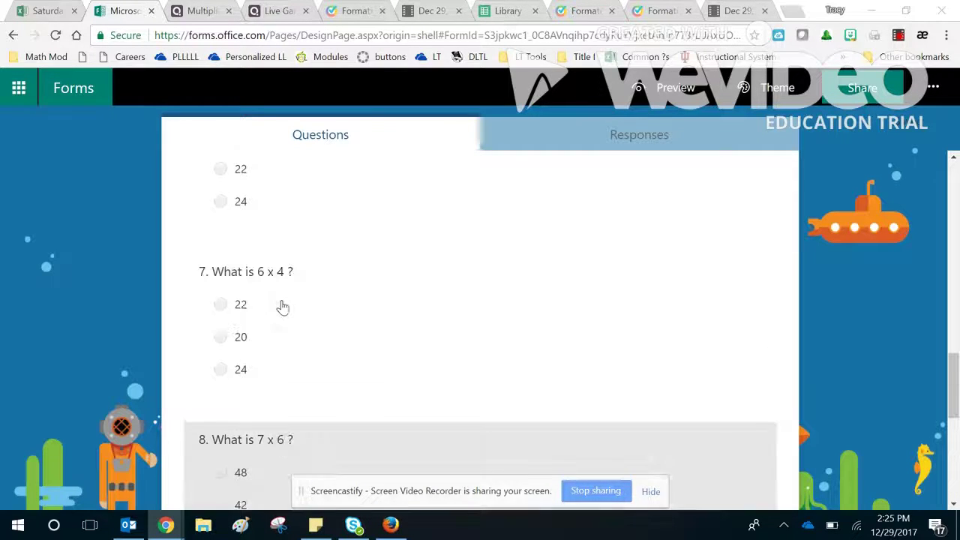
pyautogui.scroll(-3, 282, 307)
pyautogui.scroll(15, 282, 307)
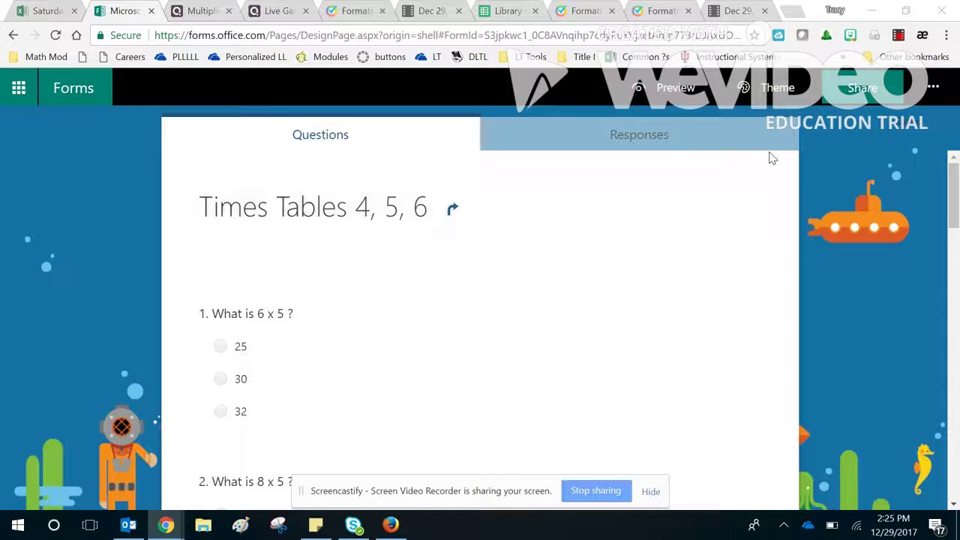
# Open the quiz's Branching options and confirm answer 30 of question 1 goes to question 4.
pyautogui.click(933, 90)
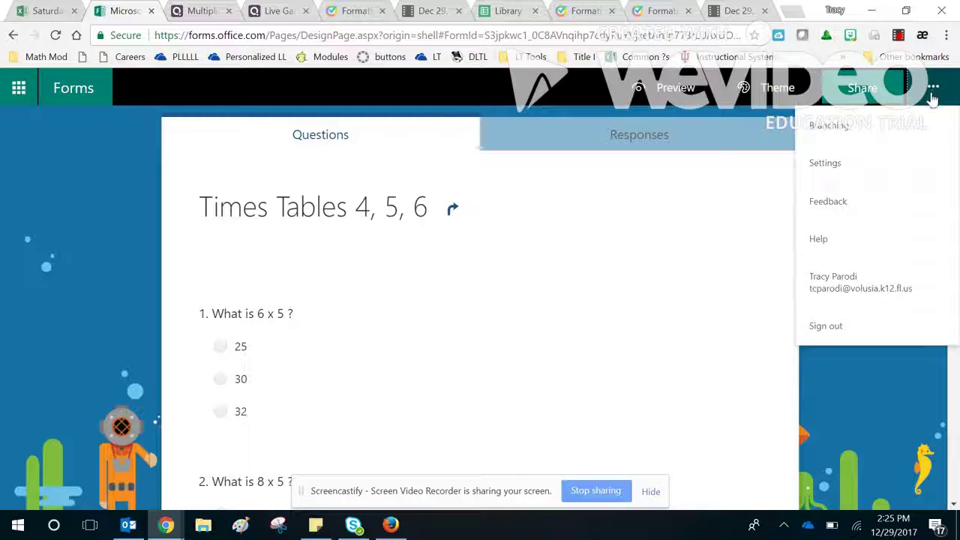
pyautogui.click(899, 126)
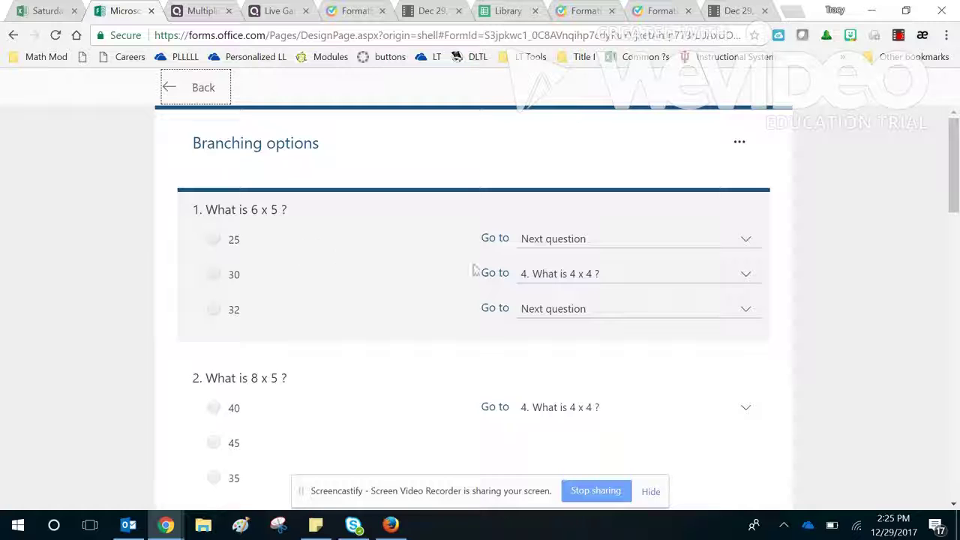
pyautogui.click(538, 283)
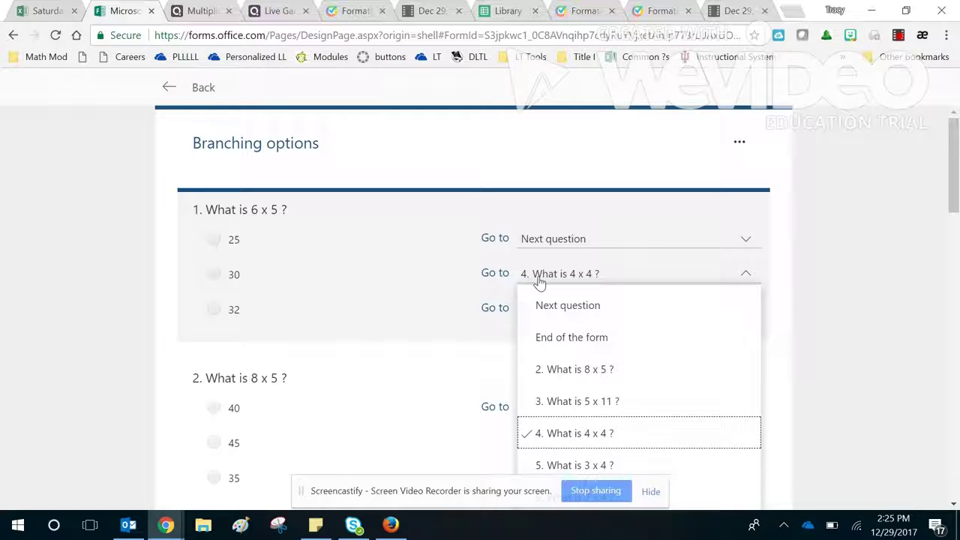
pyautogui.click(539, 281)
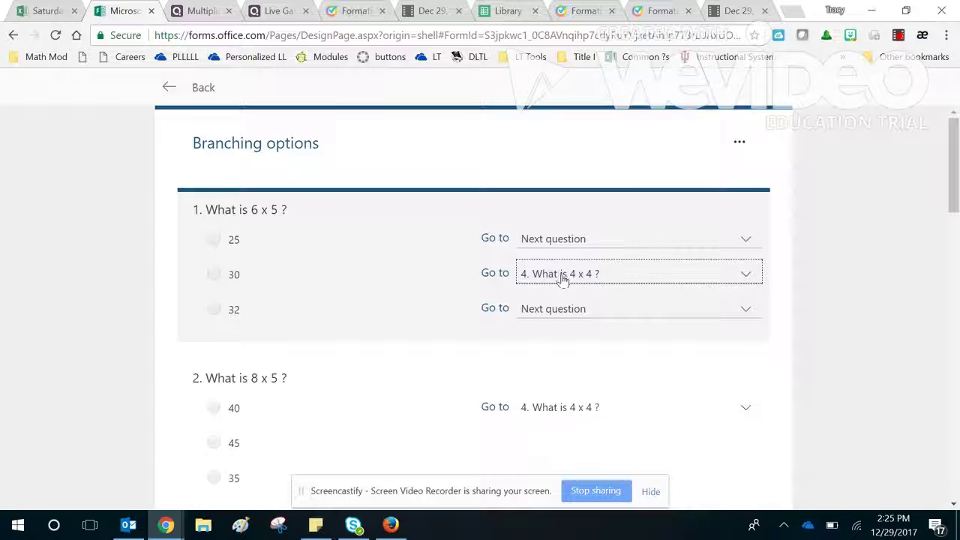
pyautogui.scroll(-2, 562, 308)
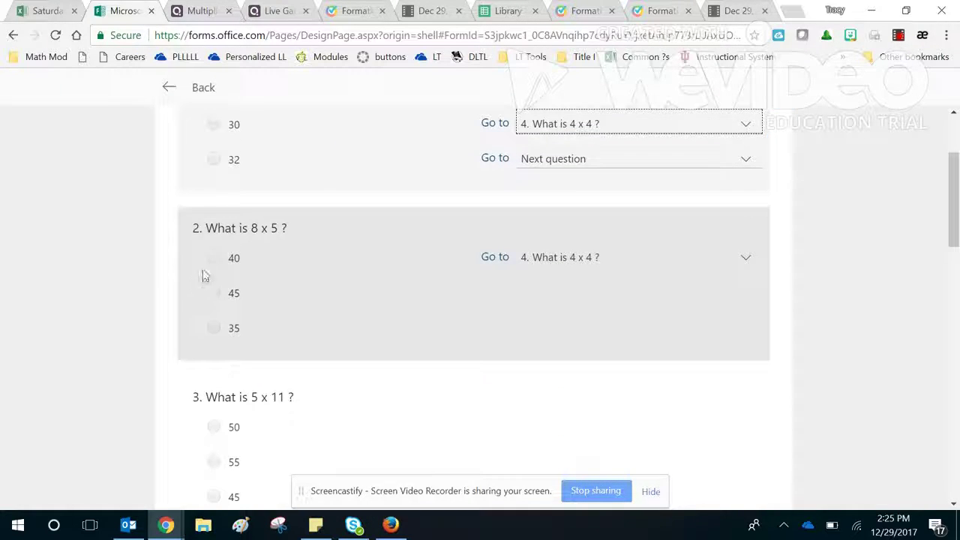
pyautogui.click(154, 272)
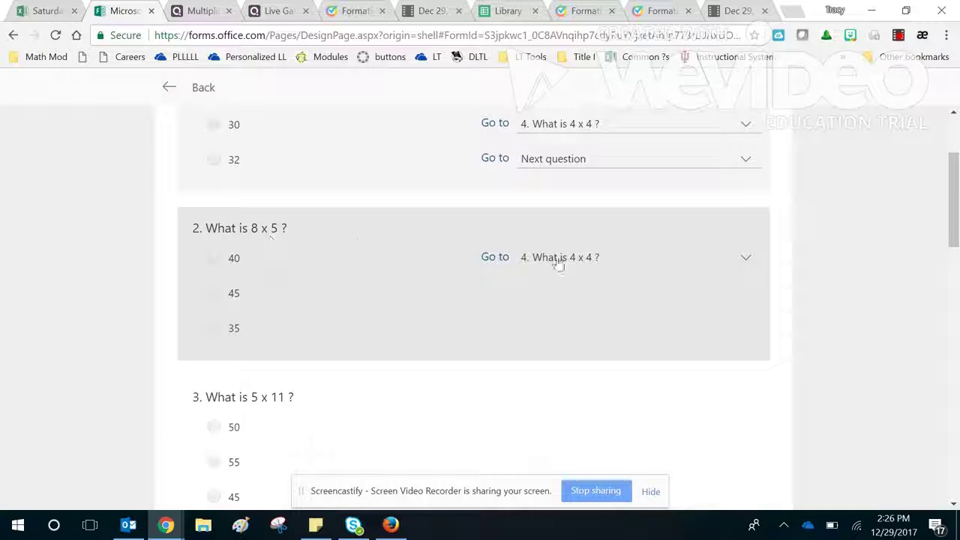
# Confirm answer 40 of question 2 also branches to question 4.
pyautogui.click(562, 263)
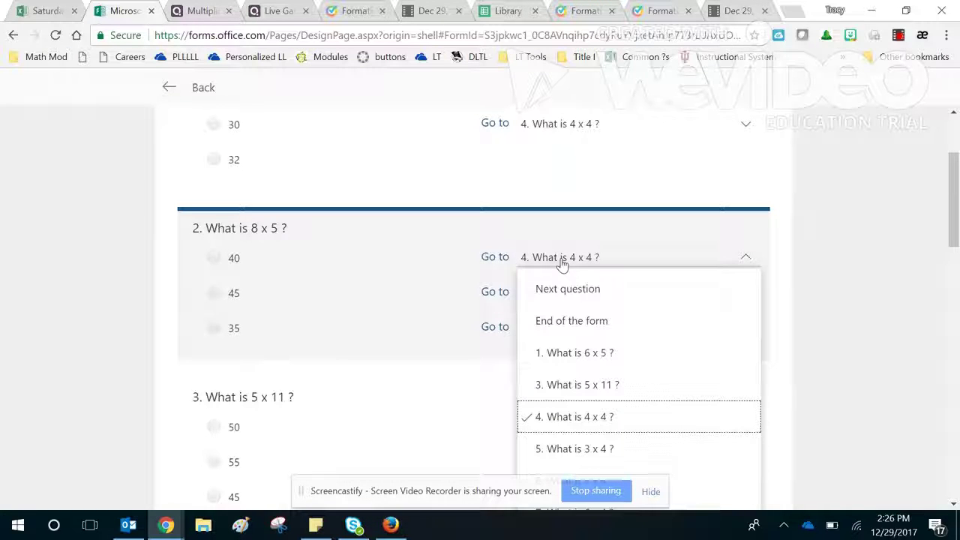
pyautogui.click(562, 263)
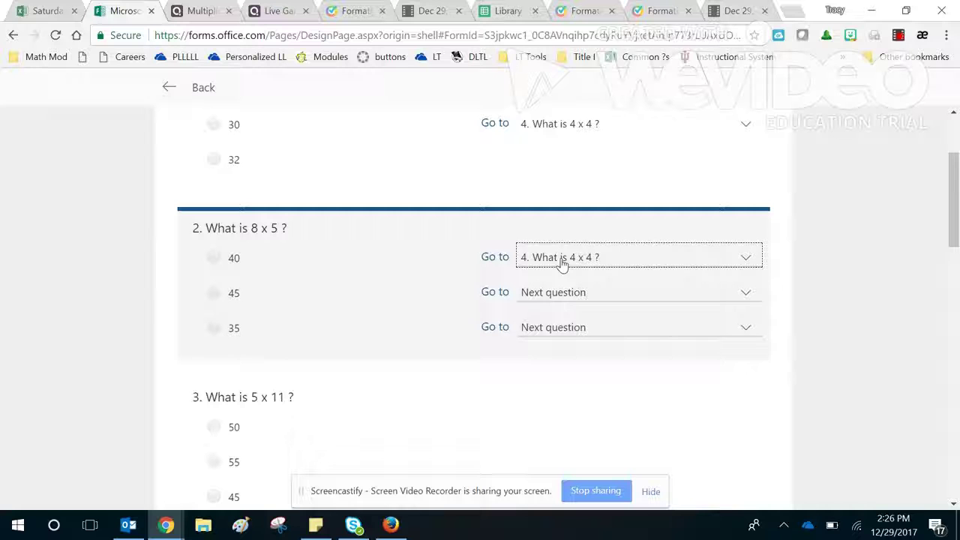
pyautogui.scroll(-2, 561, 262)
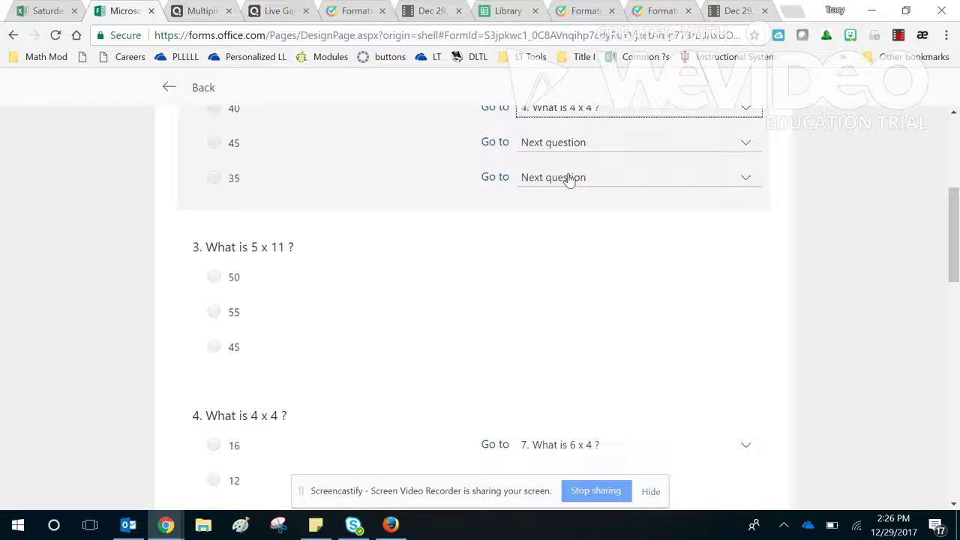
pyautogui.scroll(-3, 515, 270)
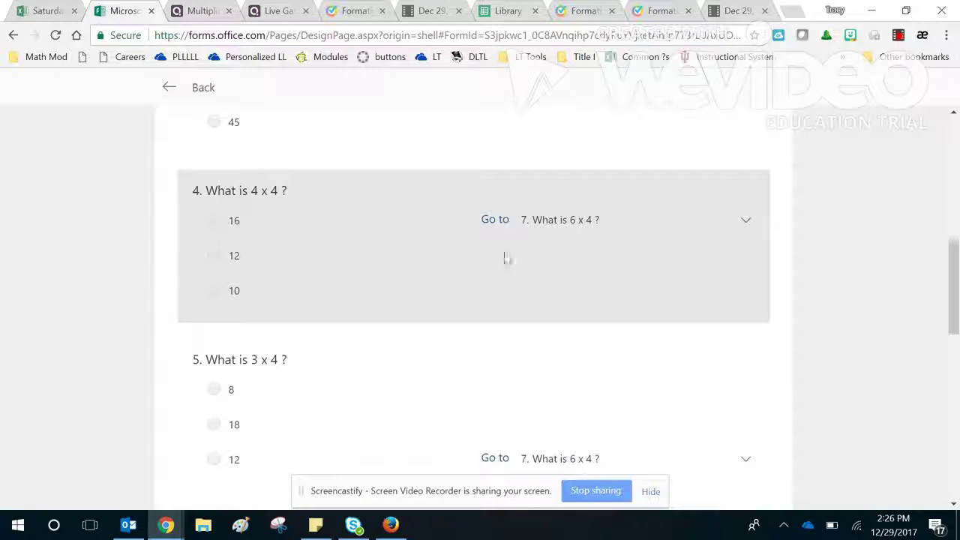
# Confirm answer 16 of question 4 branches to question 7, then review the branching.
pyautogui.click(578, 220)
pyautogui.click(576, 224)
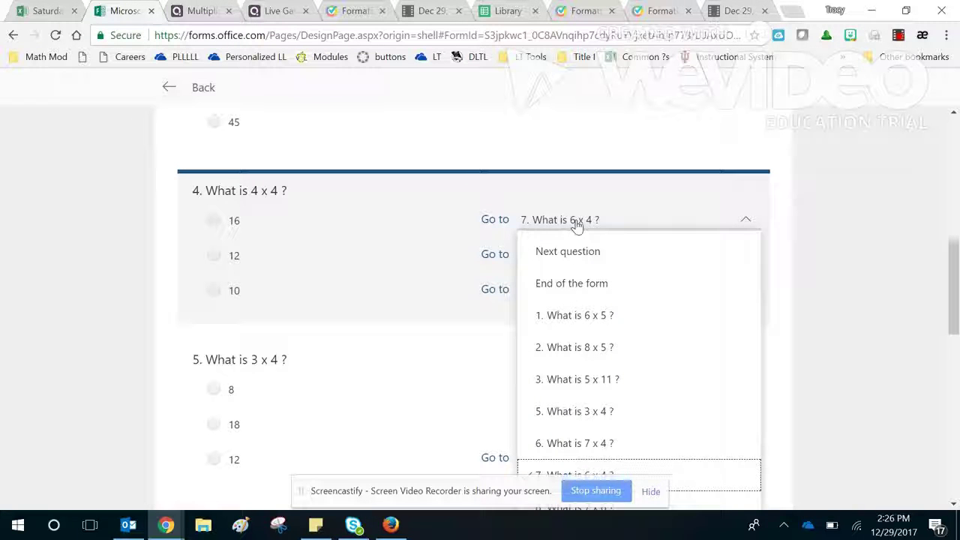
pyautogui.click(576, 224)
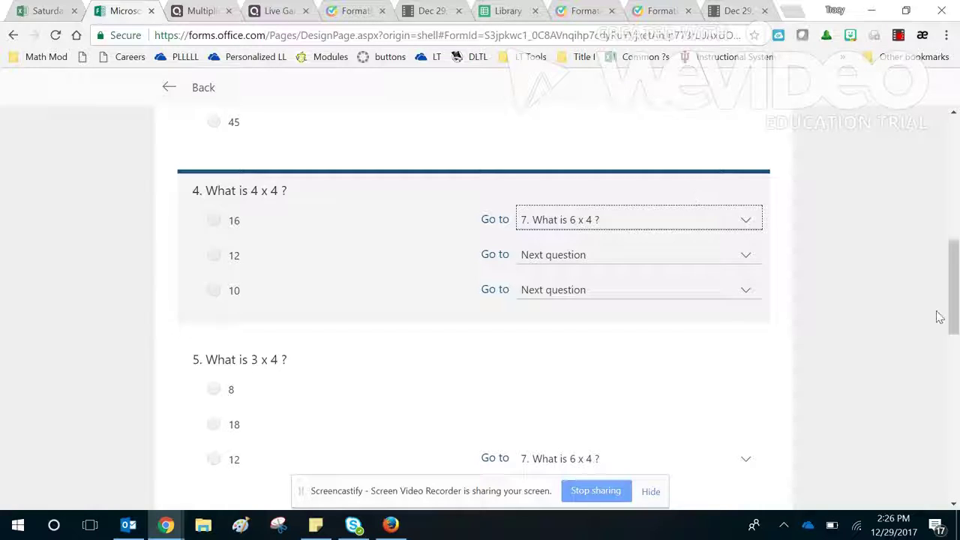
pyautogui.scroll(-1, 938, 317)
pyautogui.scroll(-7, 862, 291)
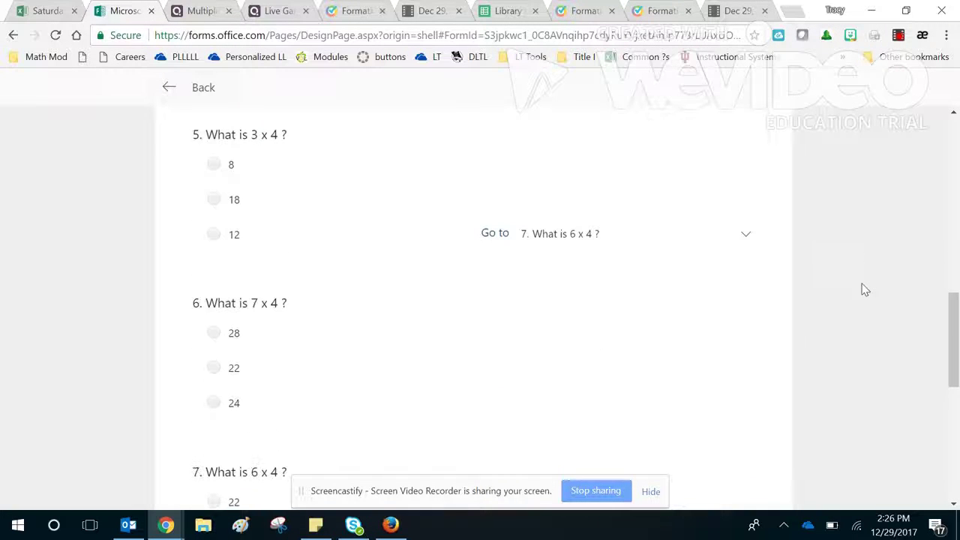
pyautogui.scroll(8, 862, 286)
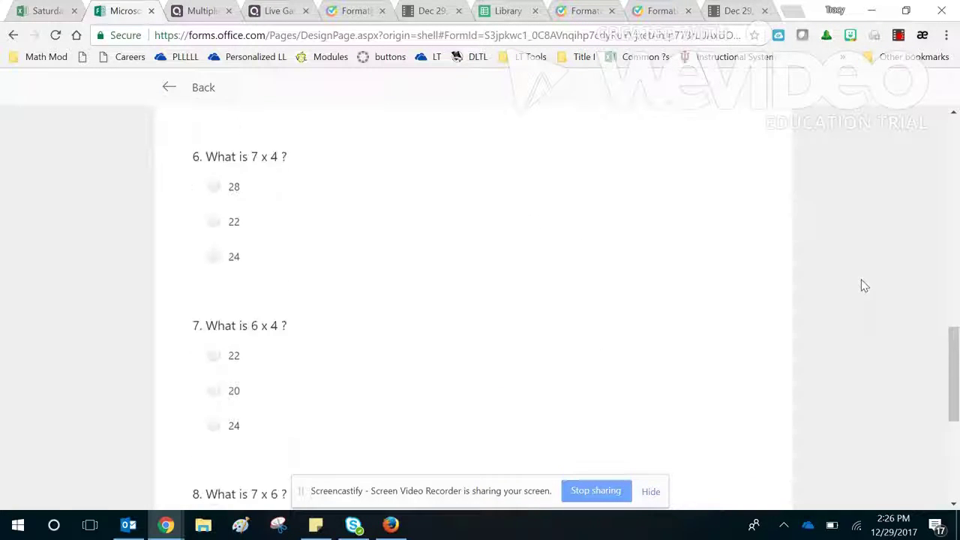
pyautogui.scroll(2, 863, 285)
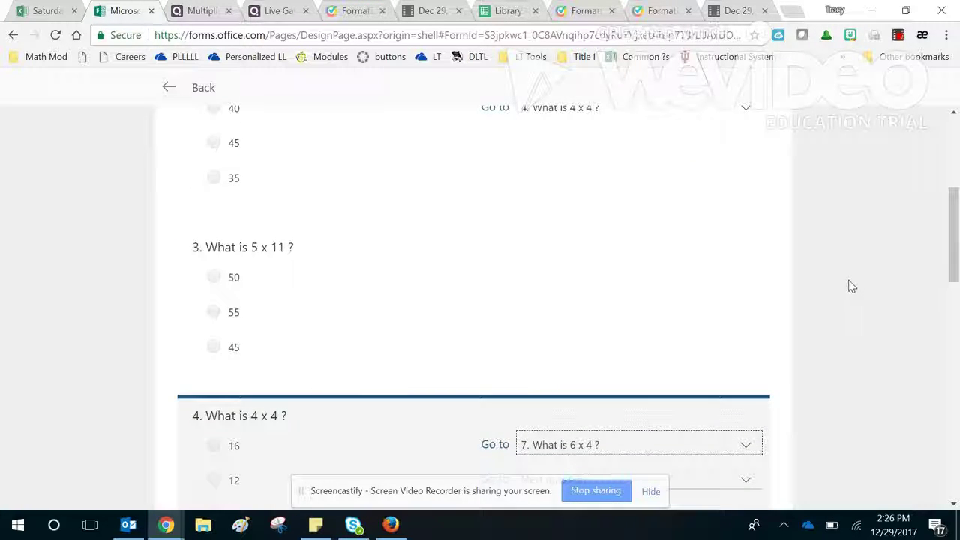
pyautogui.scroll(4, 850, 285)
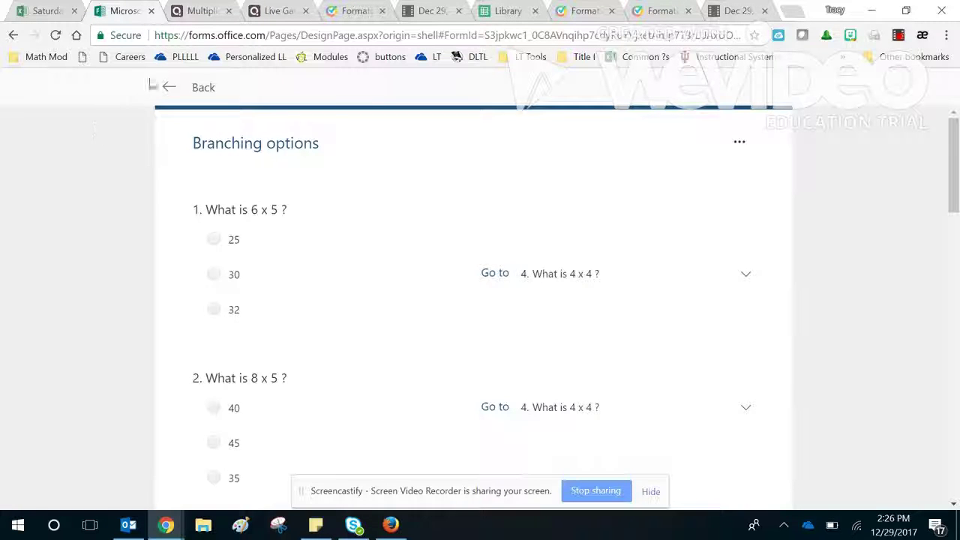
# Return from branching to the Times Tables 4, 5, 6 editor, briefly viewing the Office 365 app list.
pyautogui.click(168, 87)
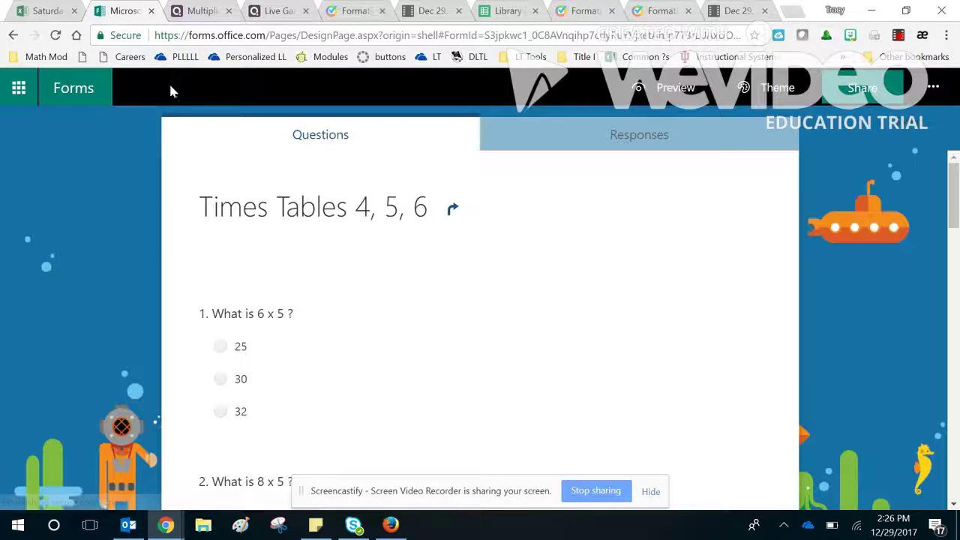
pyautogui.click(30, 96)
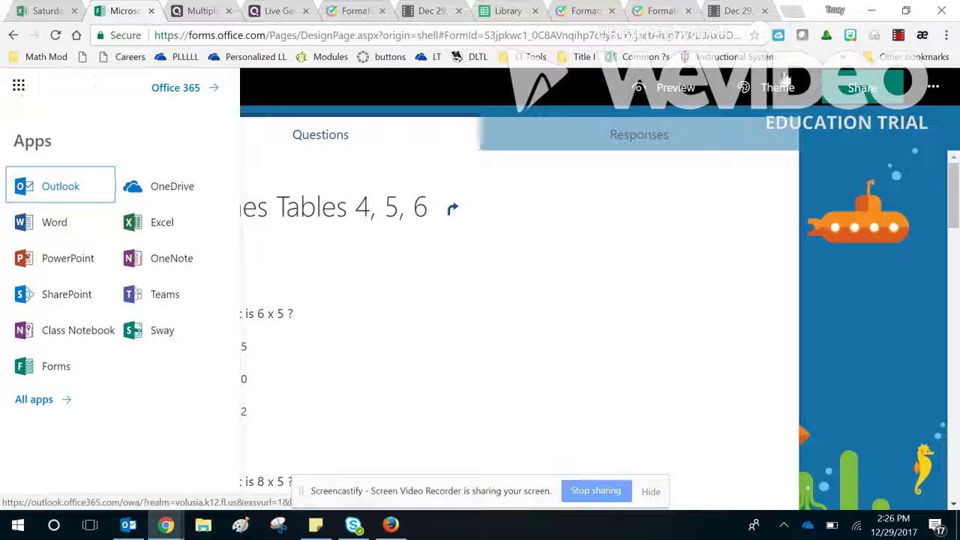
pyautogui.click(18, 86)
# Display the quiz's QR sharing code, then close the Share panel.
pyautogui.click(862, 88)
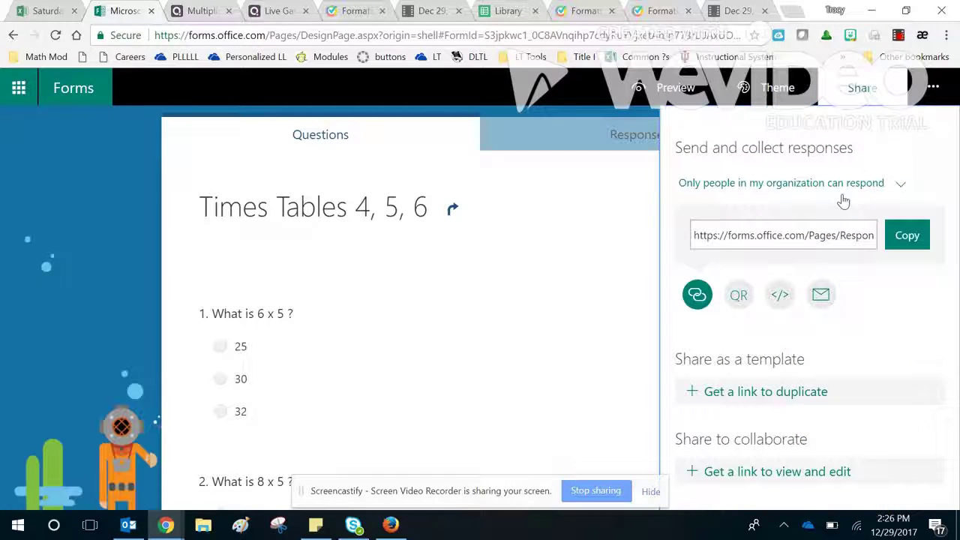
pyautogui.click(740, 295)
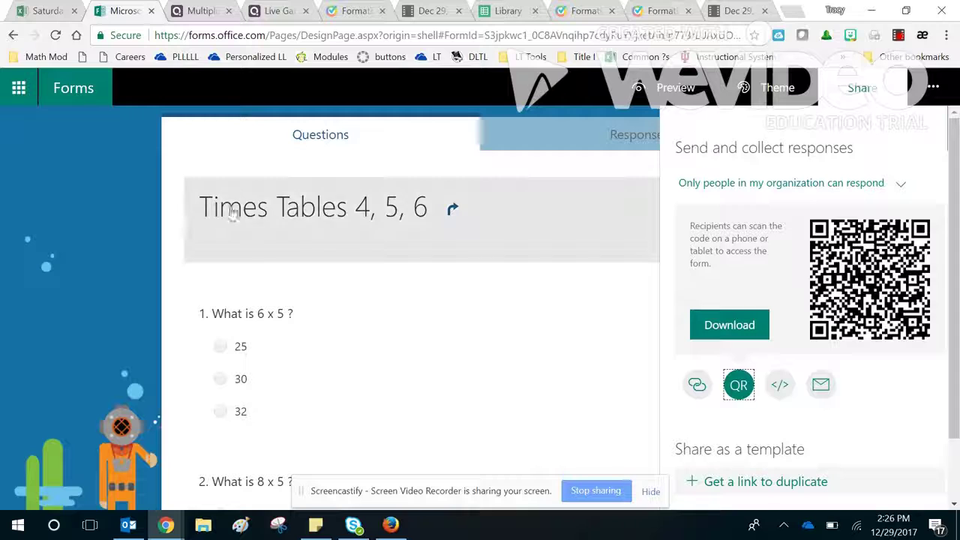
pyautogui.click(123, 211)
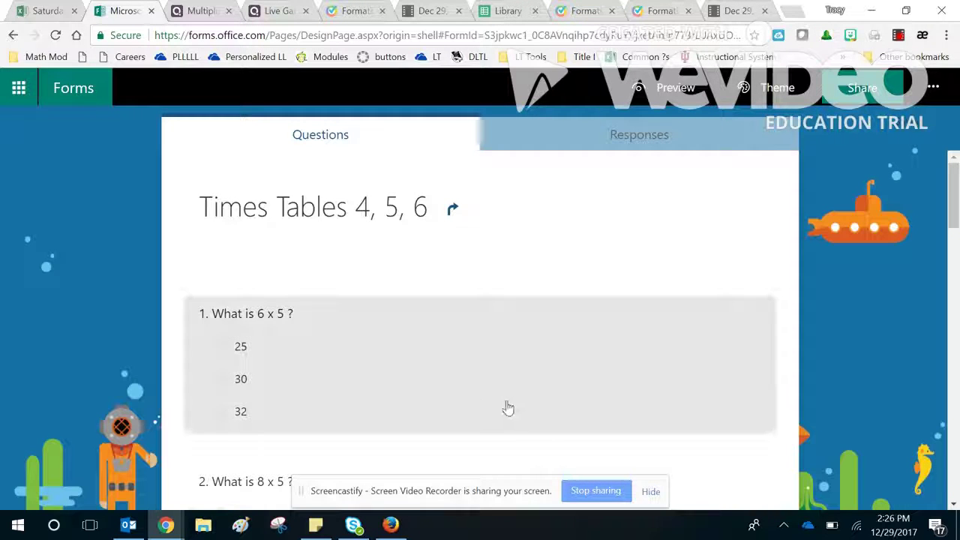